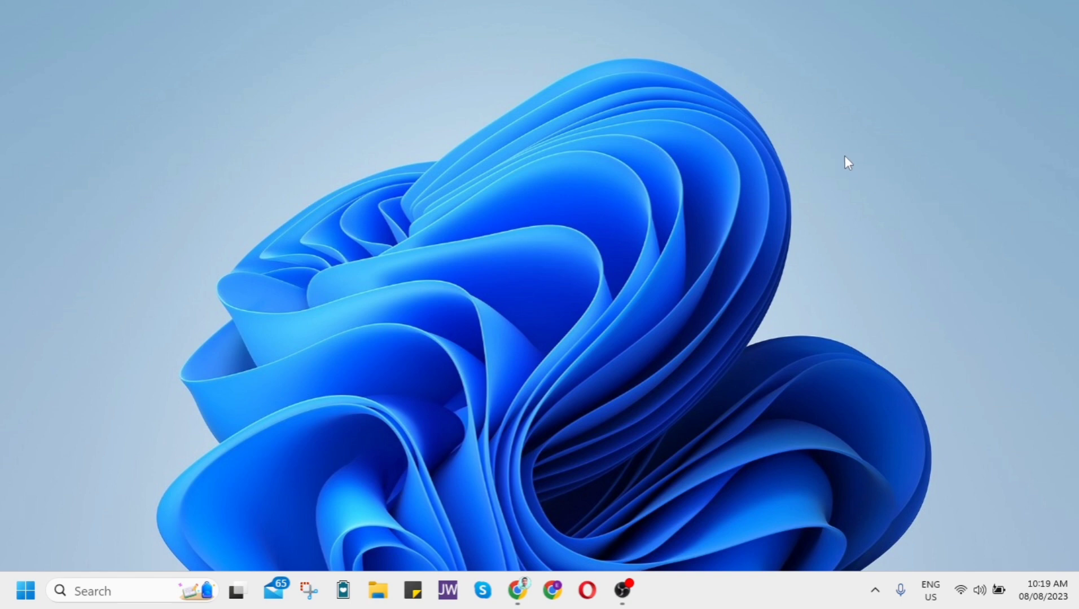
pyautogui.rightClick(835, 145)
pyautogui.click(878, 216)
# Search Windows for "power and" and open the Power, sleep, and battery settings.
pyautogui.click(92, 591)
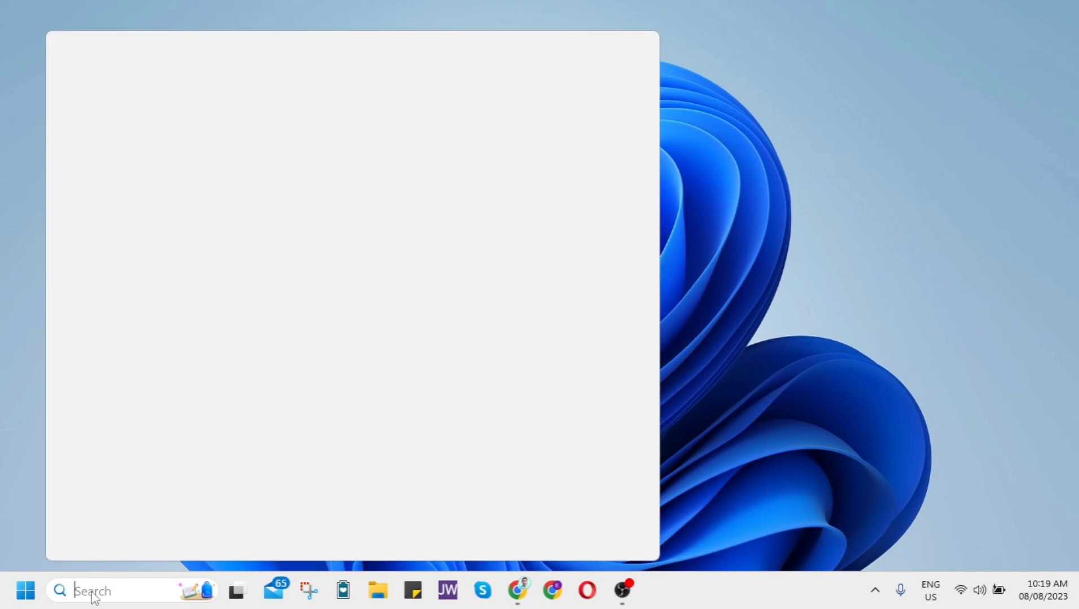
pyautogui.write('powe')
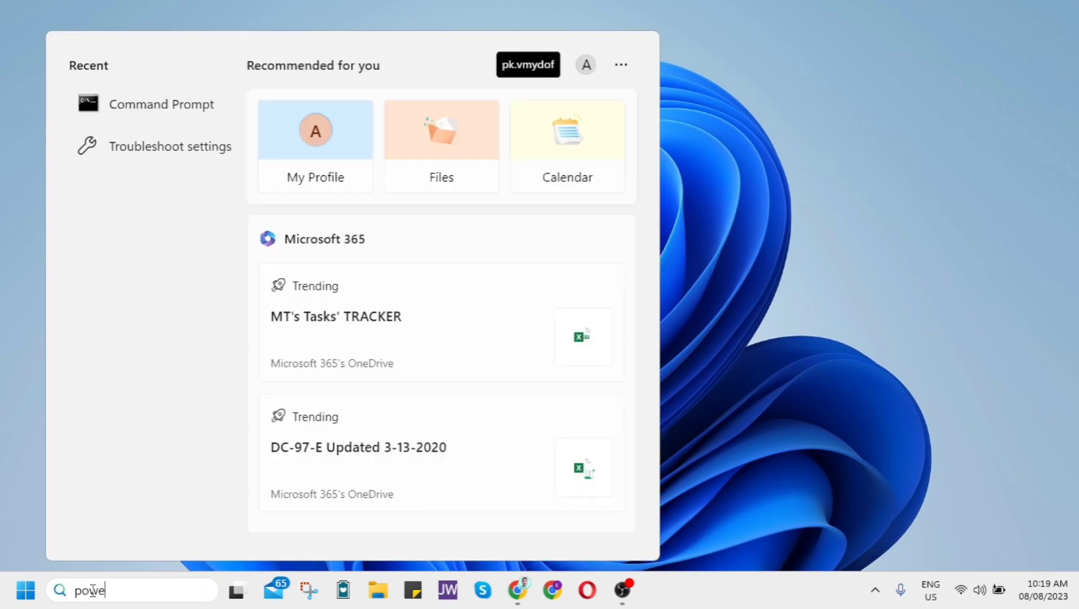
pyautogui.write('r and')
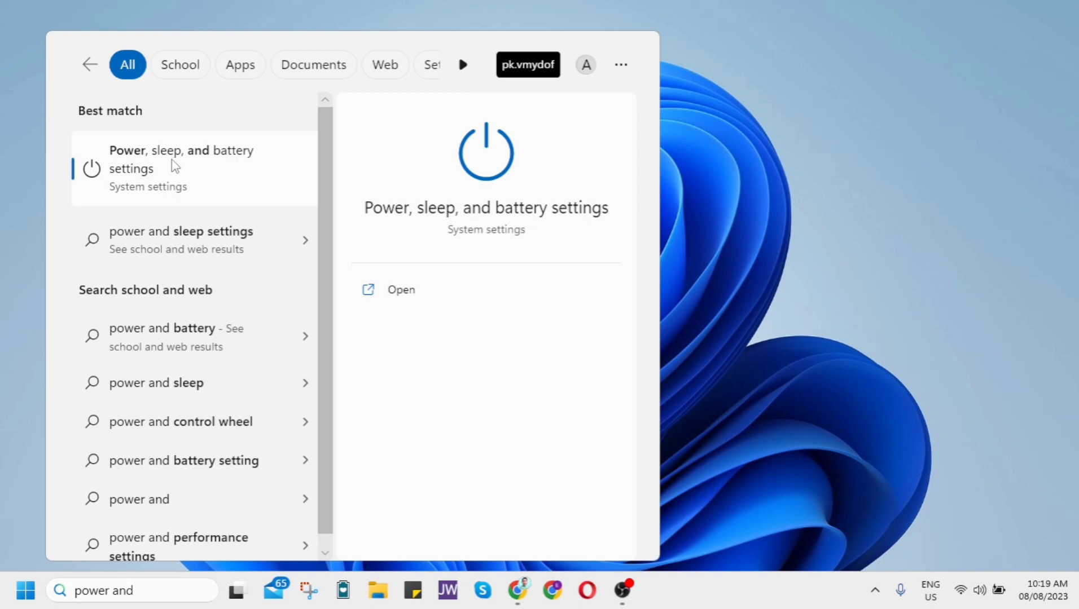
pyautogui.click(176, 168)
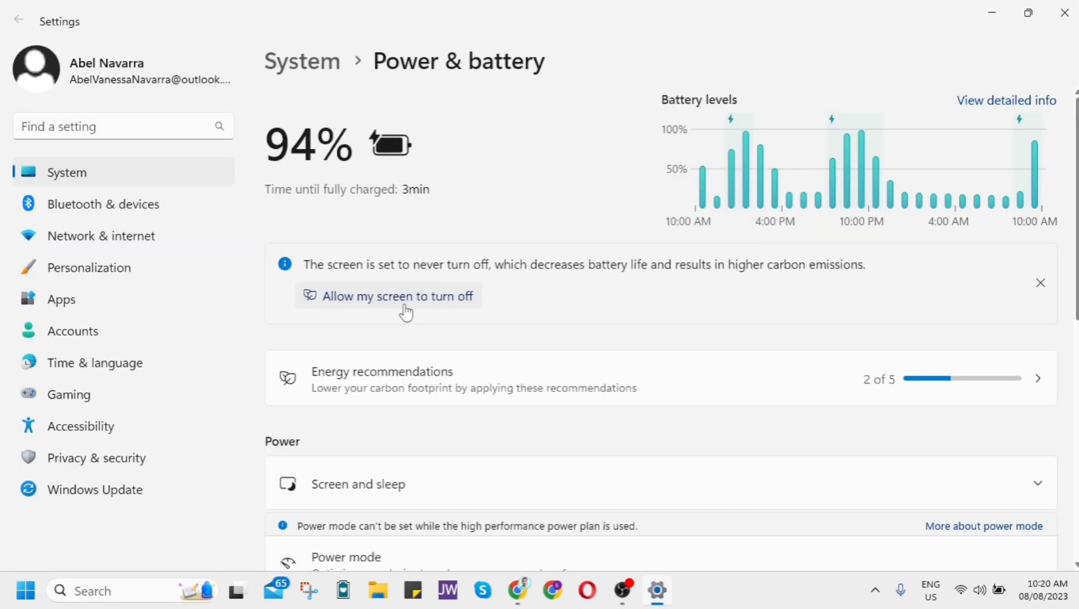
pyautogui.scroll(-5, 564, 258)
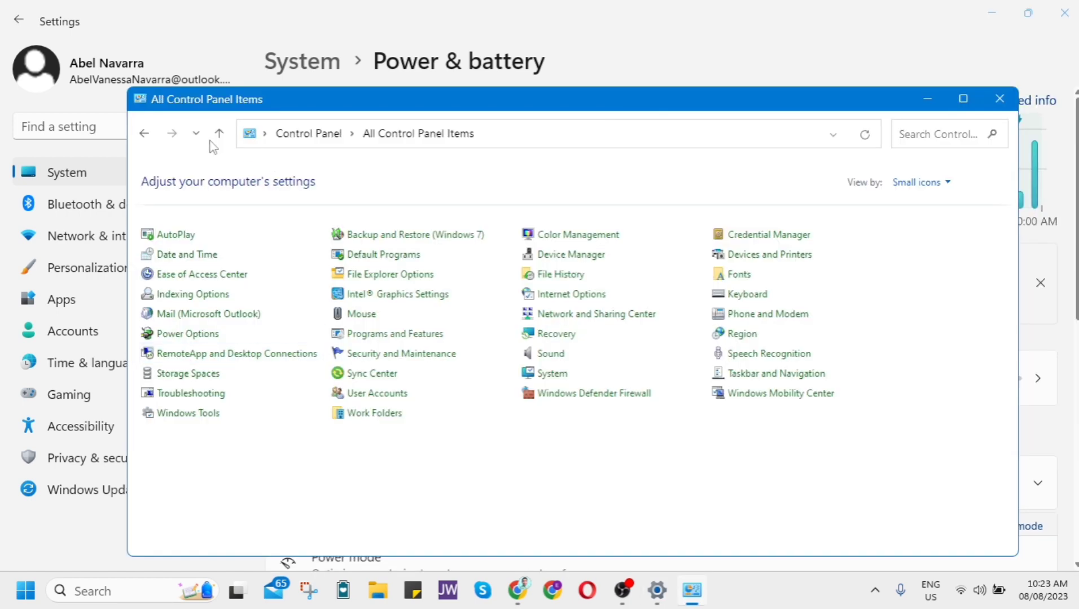
# Open Power Options from Control Panel, examine the advanced settings of My Custom Plan 2, and close them without changes.
pyautogui.click(189, 333)
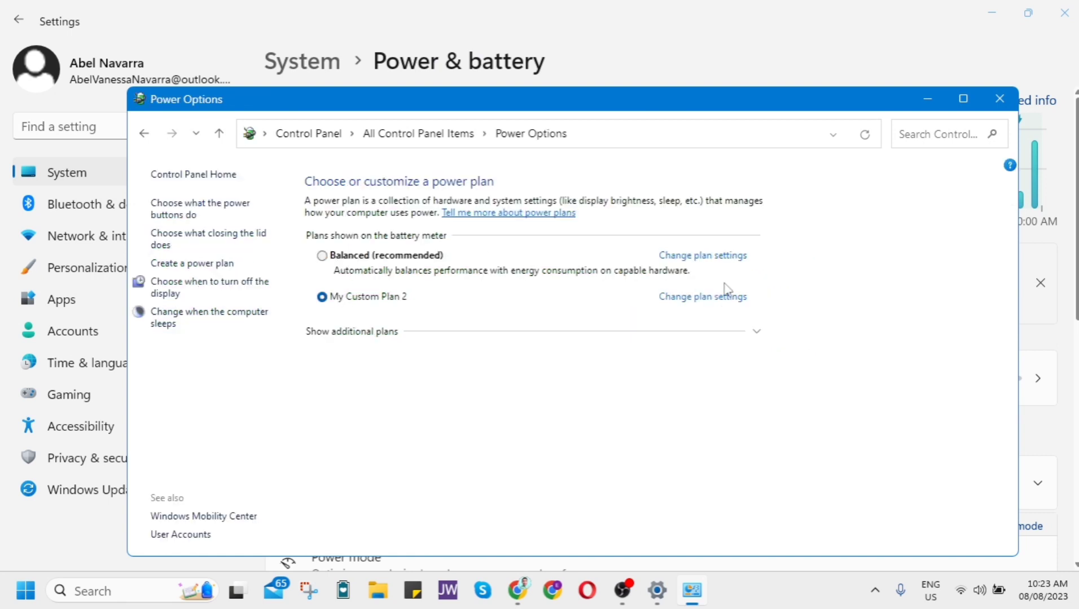
pyautogui.click(706, 306)
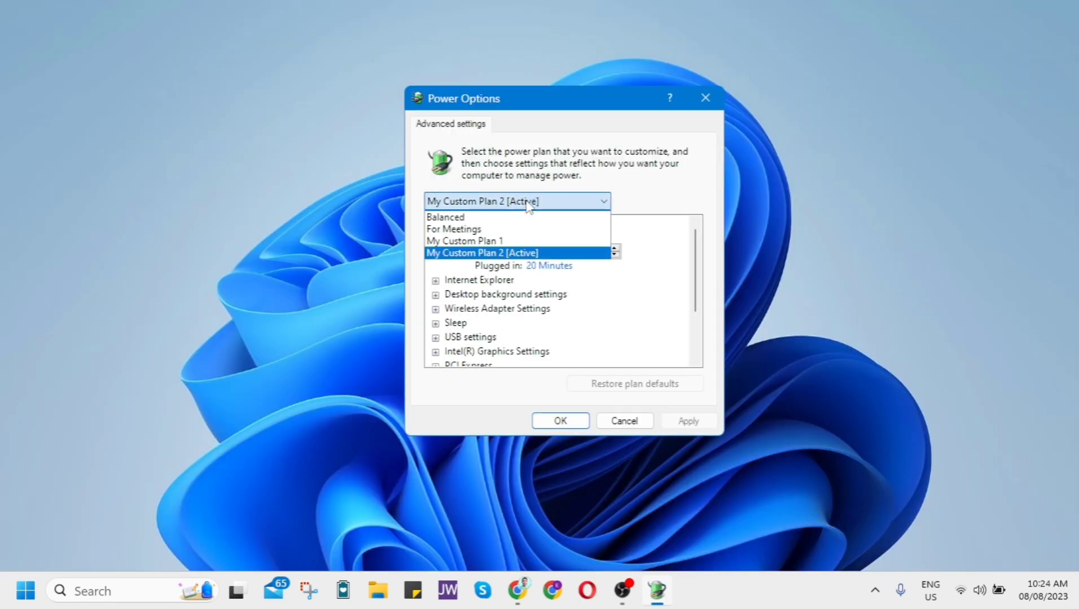
pyautogui.click(528, 205)
pyautogui.scroll(-2, 534, 308)
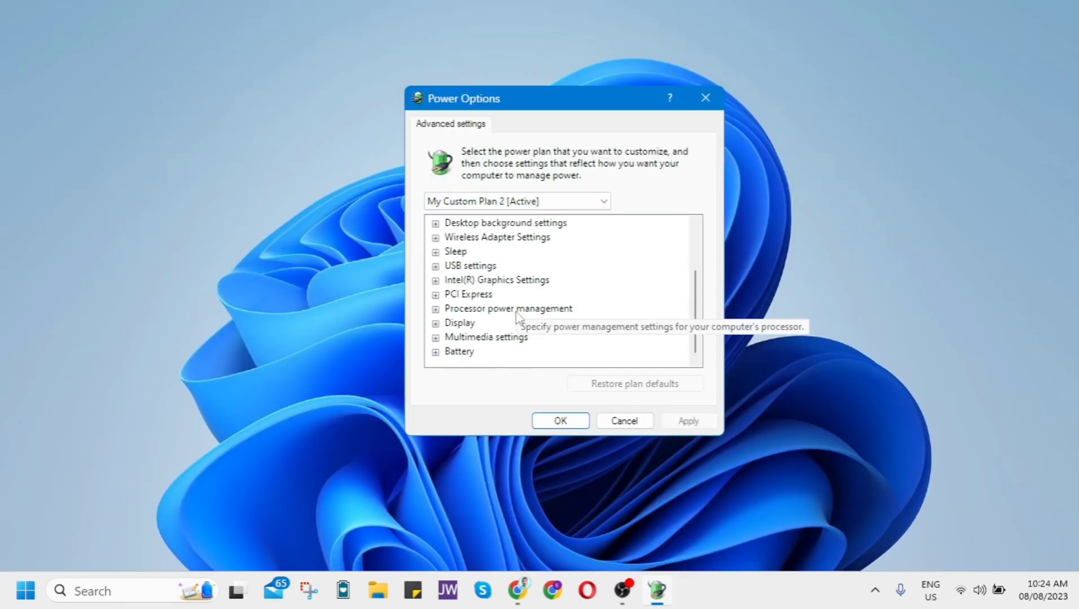
pyautogui.scroll(2, 518, 328)
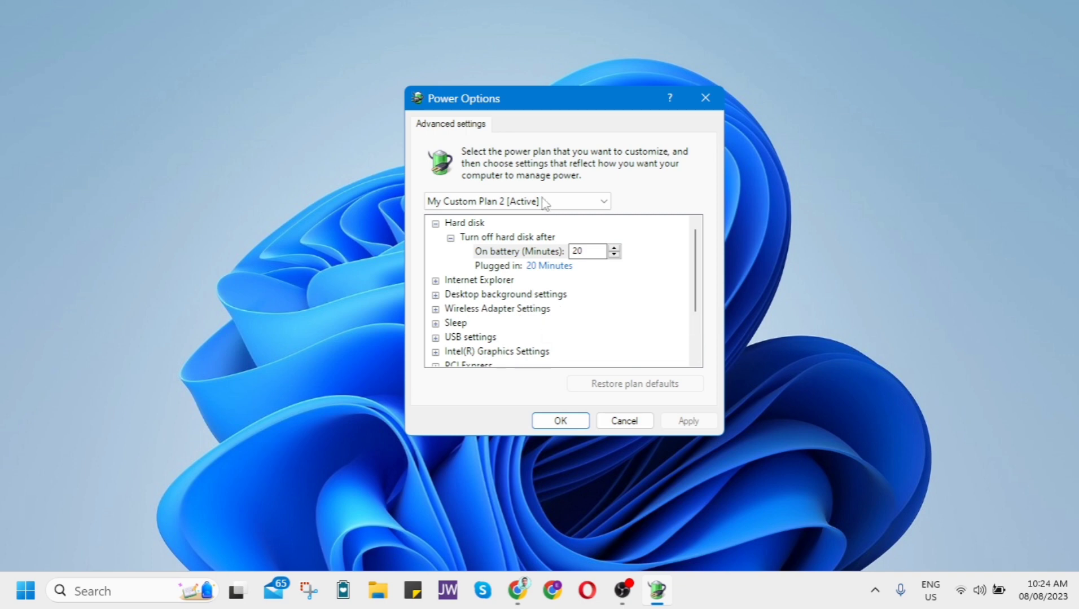
pyautogui.click(705, 97)
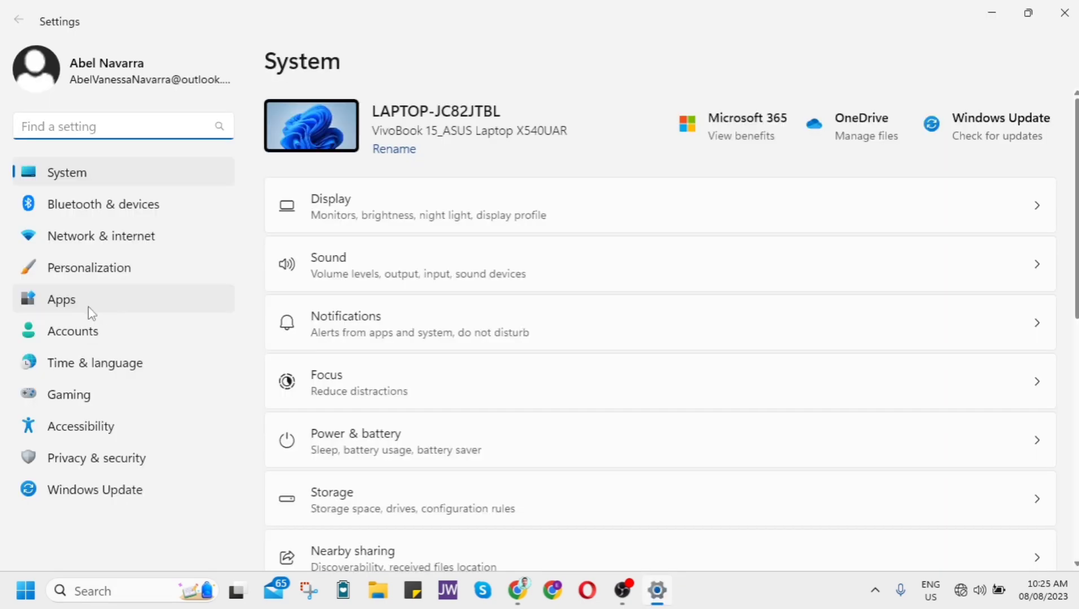
# Try to uninstall the ChatGPT app dated 04/07/2023 from the installed apps, and close Settings.
pyautogui.click(95, 298)
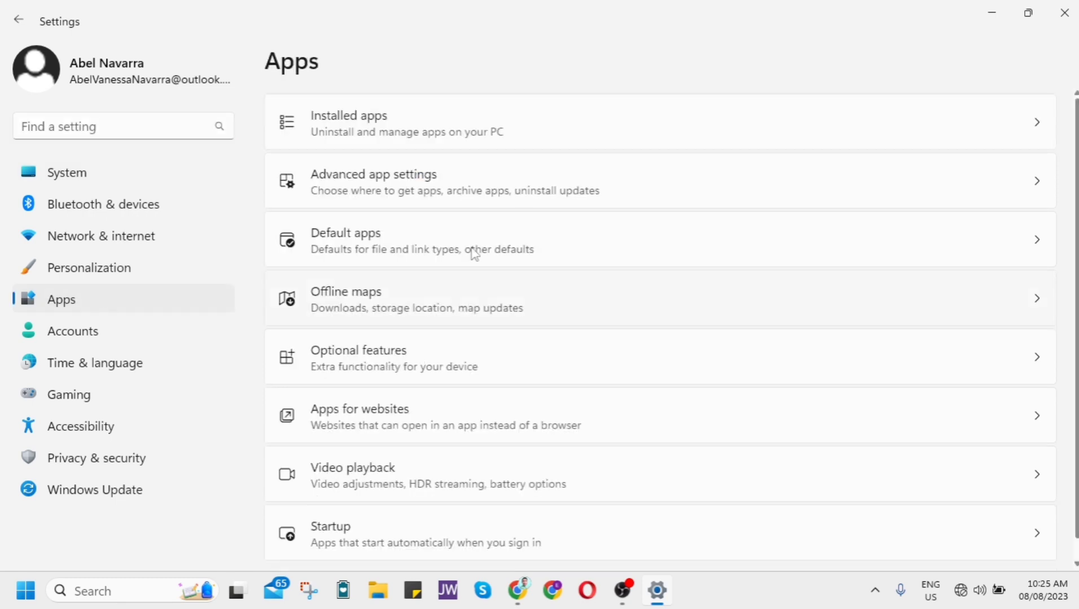
pyautogui.click(457, 130)
pyautogui.scroll(-3, 1017, 260)
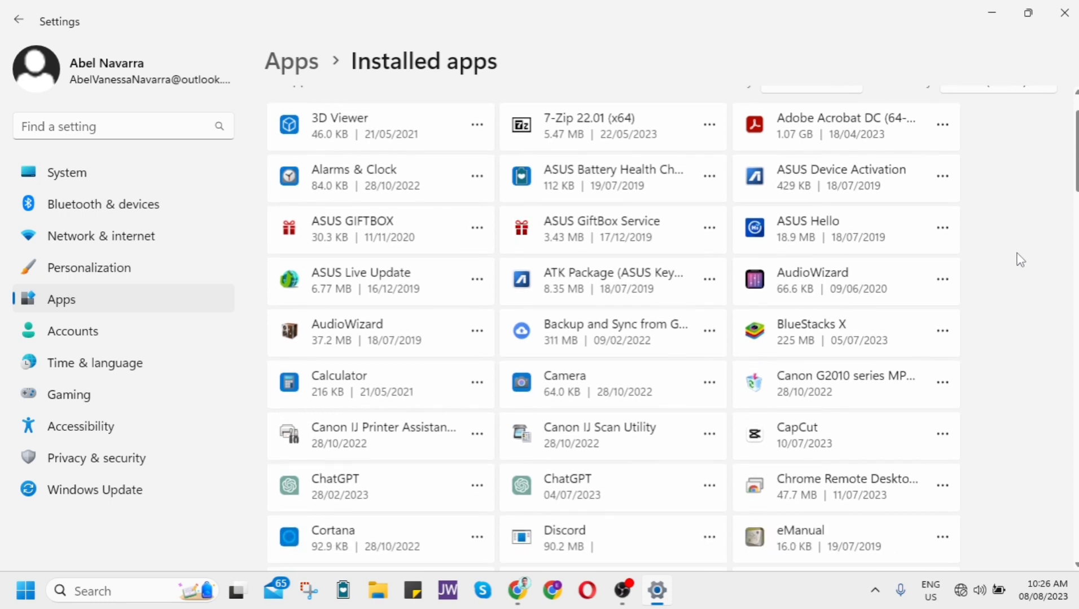
pyautogui.scroll(-3, 1018, 260)
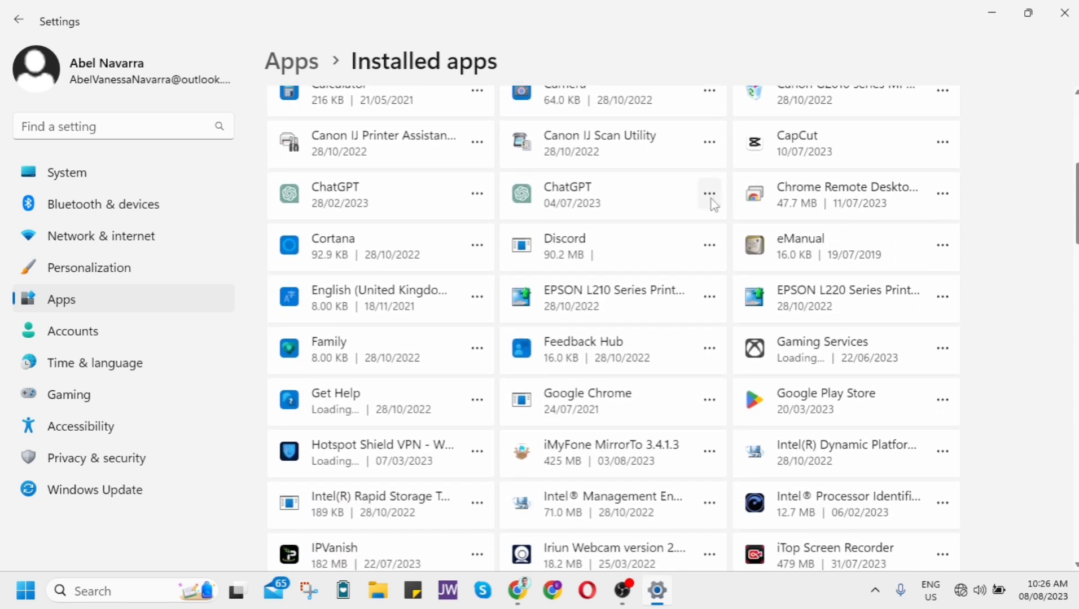
pyautogui.click(709, 194)
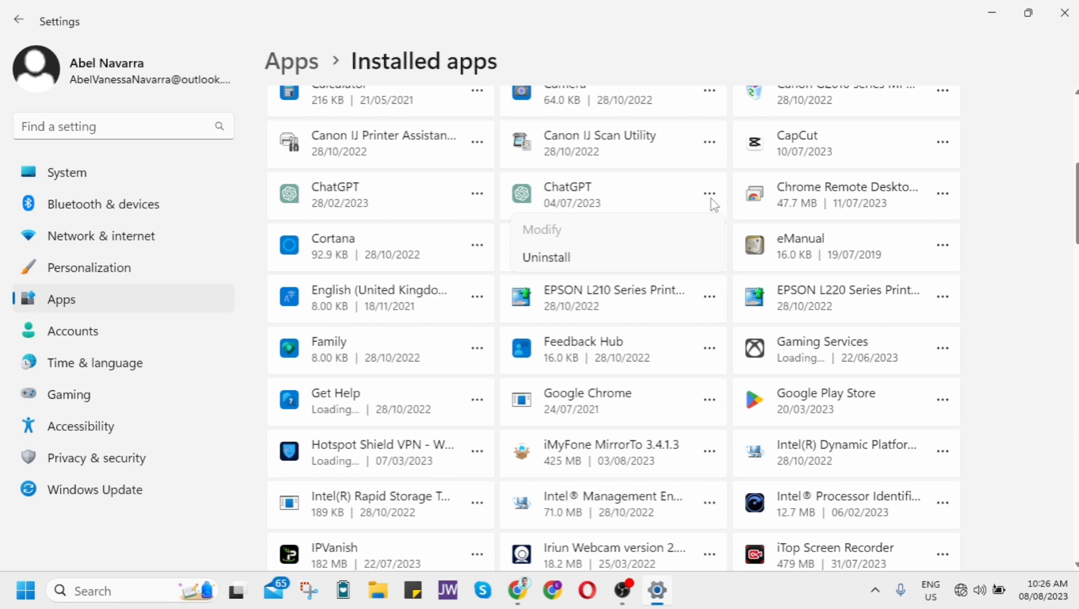
pyautogui.click(667, 255)
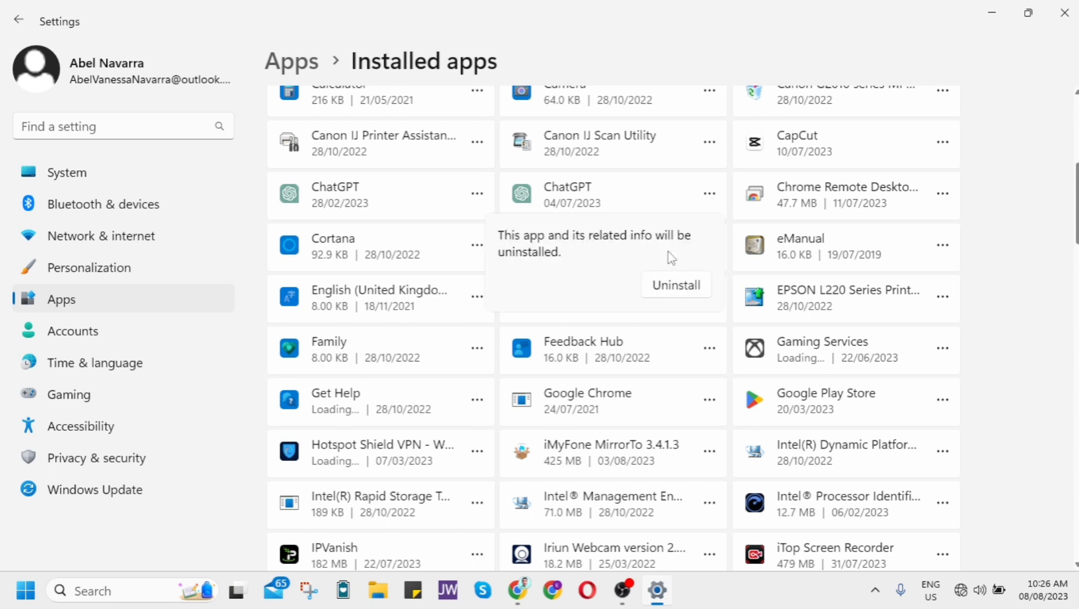
pyautogui.click(680, 286)
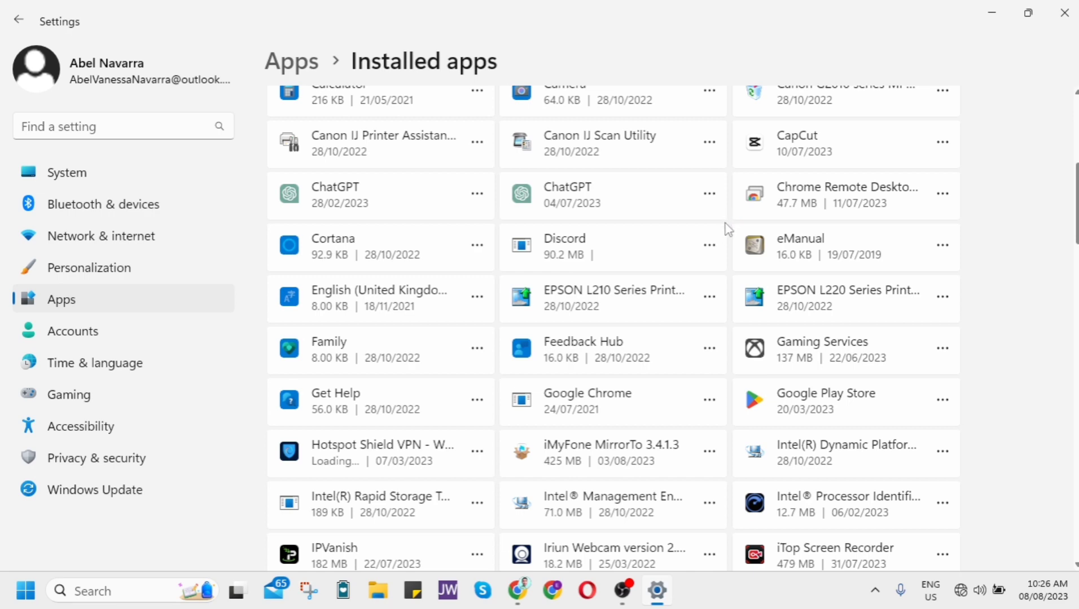
pyautogui.click(1064, 13)
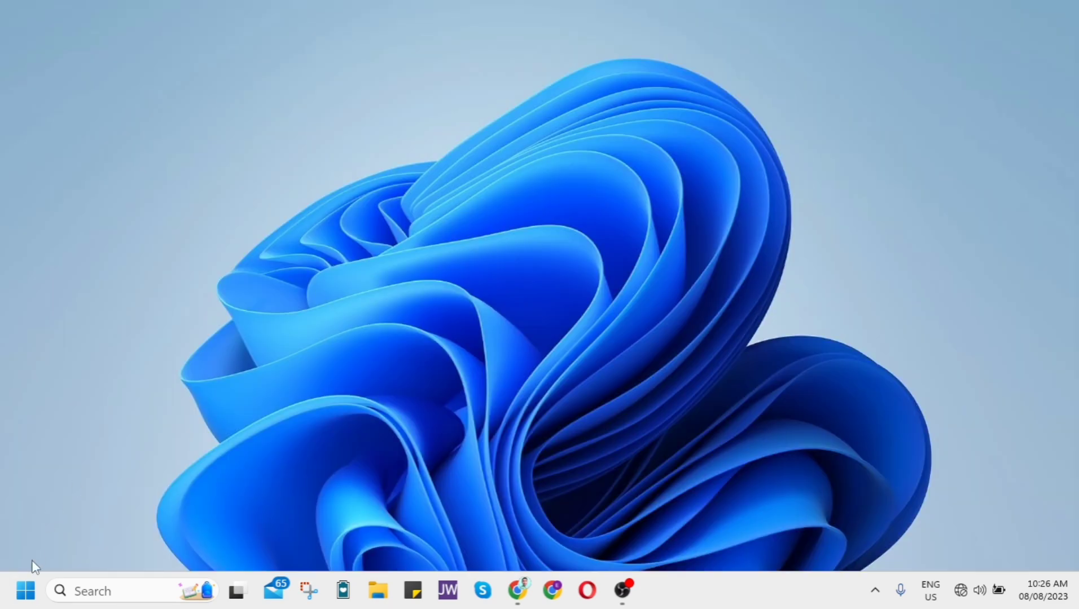
# Open the C:\Windows\Temp folder through the Run dialog and delete all of its items.
pyautogui.rightClick(26, 590)
pyautogui.click(59, 488)
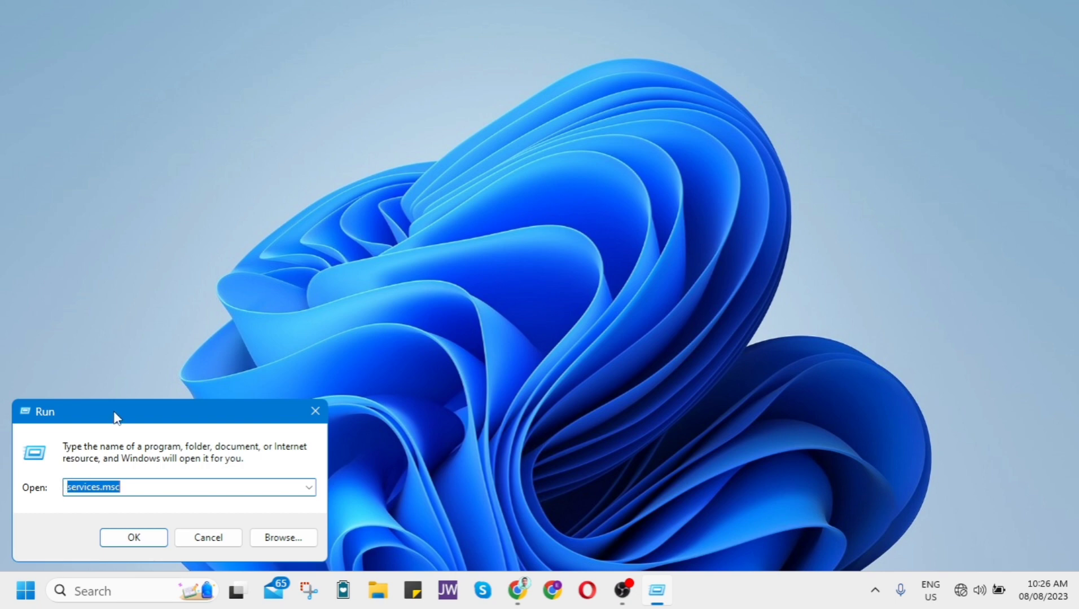
pyautogui.moveTo(116, 417); pyautogui.dragTo(501, 236)
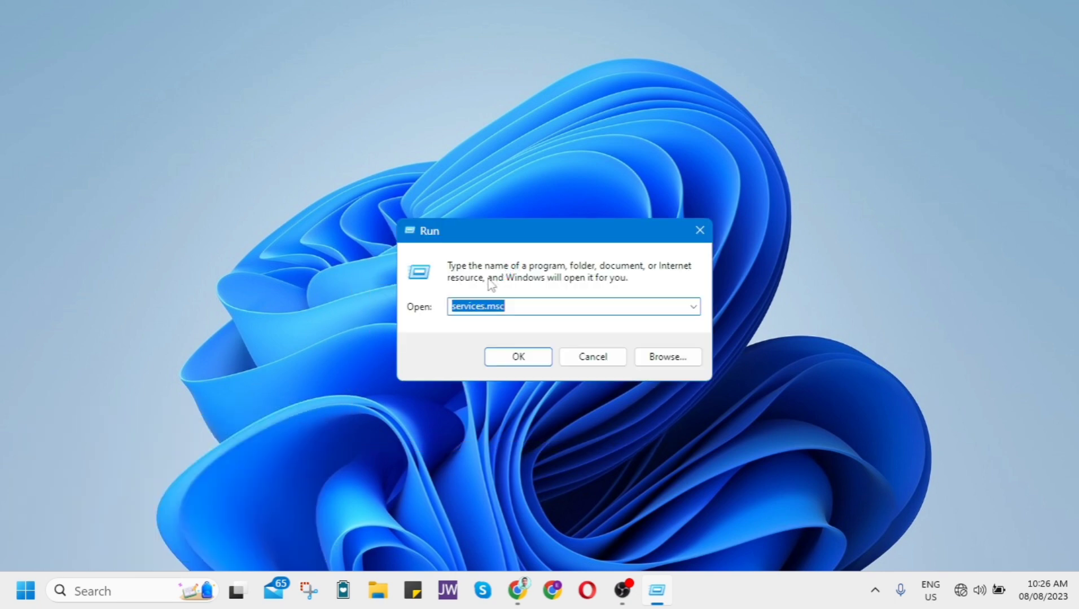
pyautogui.write('%temp%')
pyautogui.press('Return')
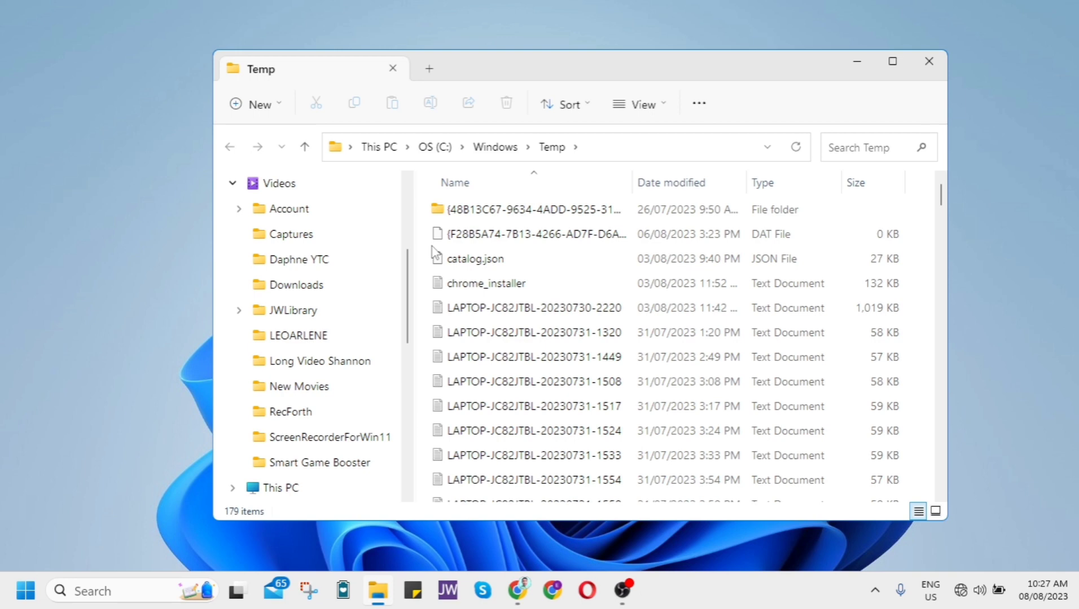
pyautogui.hotkey('ctrl', 'a')
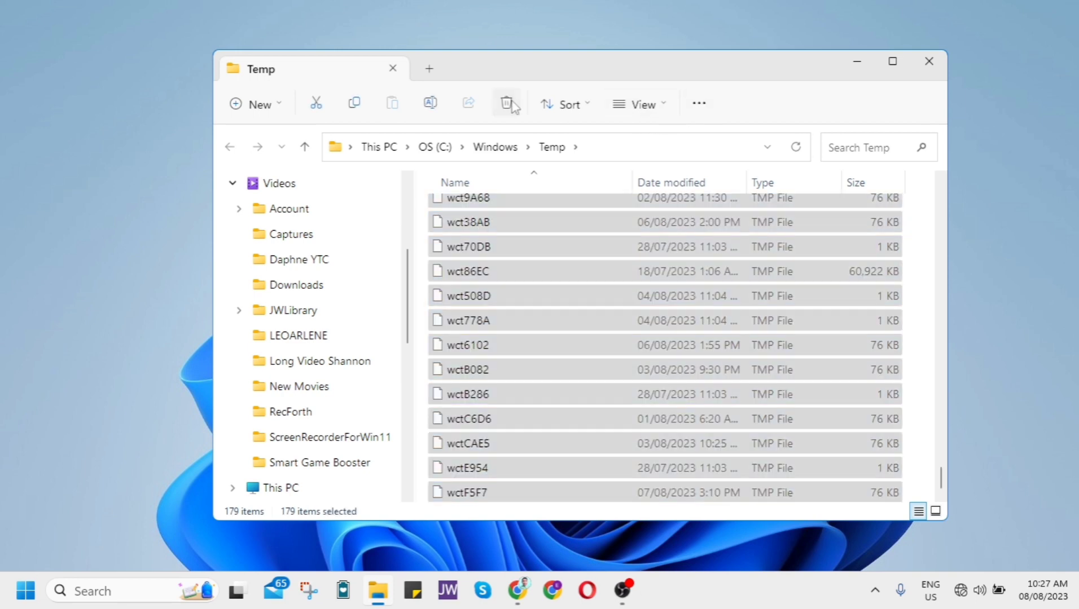
pyautogui.click(508, 103)
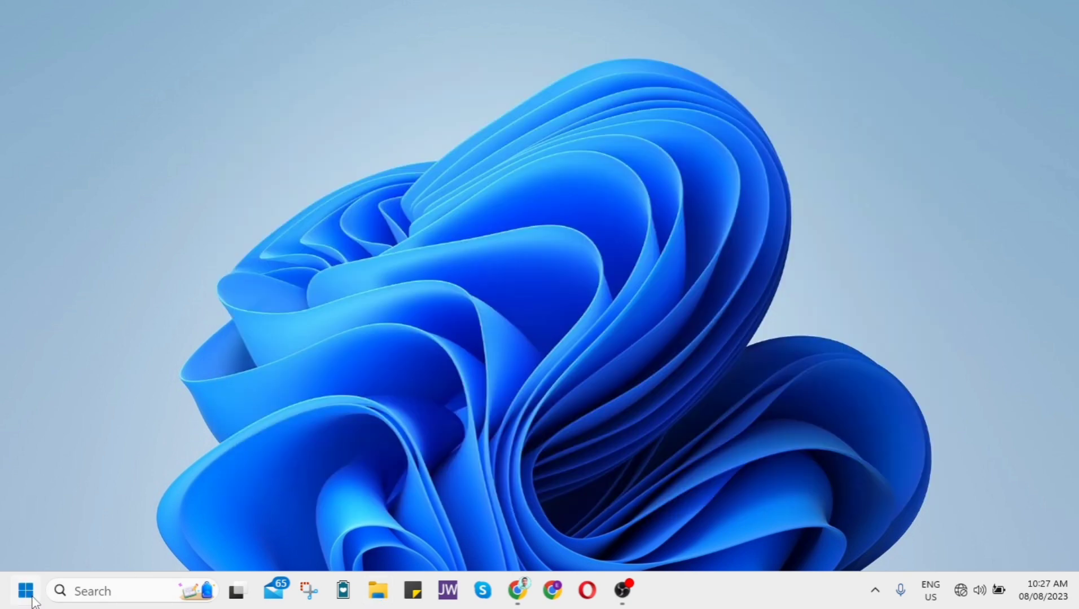
# Open the user's local Temp folder by running %temp%, delete all of its items, and dismiss the recycling progress window.
pyautogui.rightClick(32, 600)
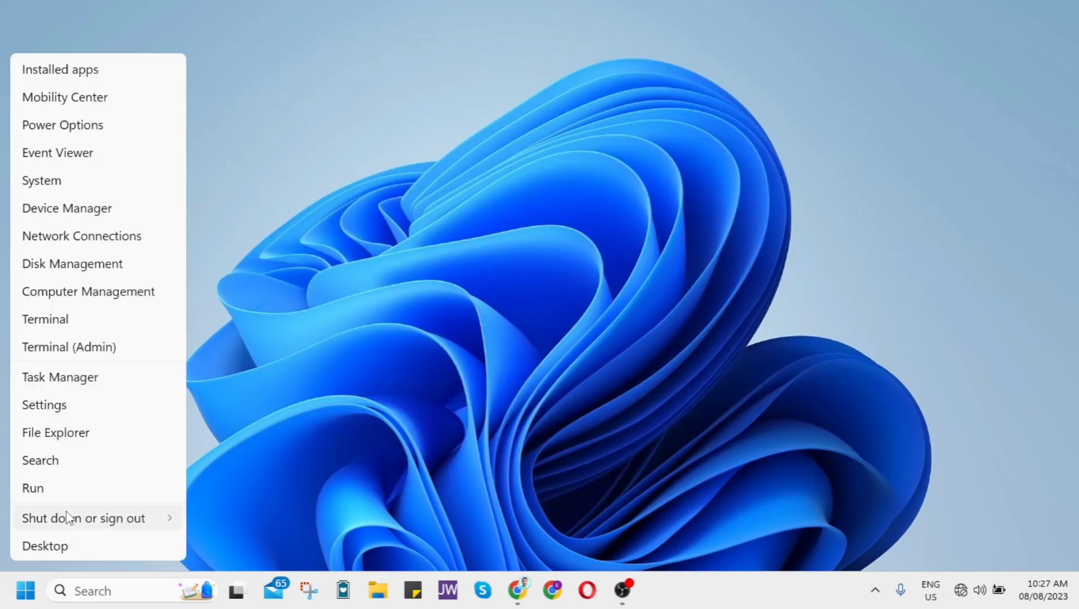
pyautogui.click(39, 486)
pyautogui.moveTo(164, 418); pyautogui.dragTo(512, 225)
pyautogui.write('%temp%')
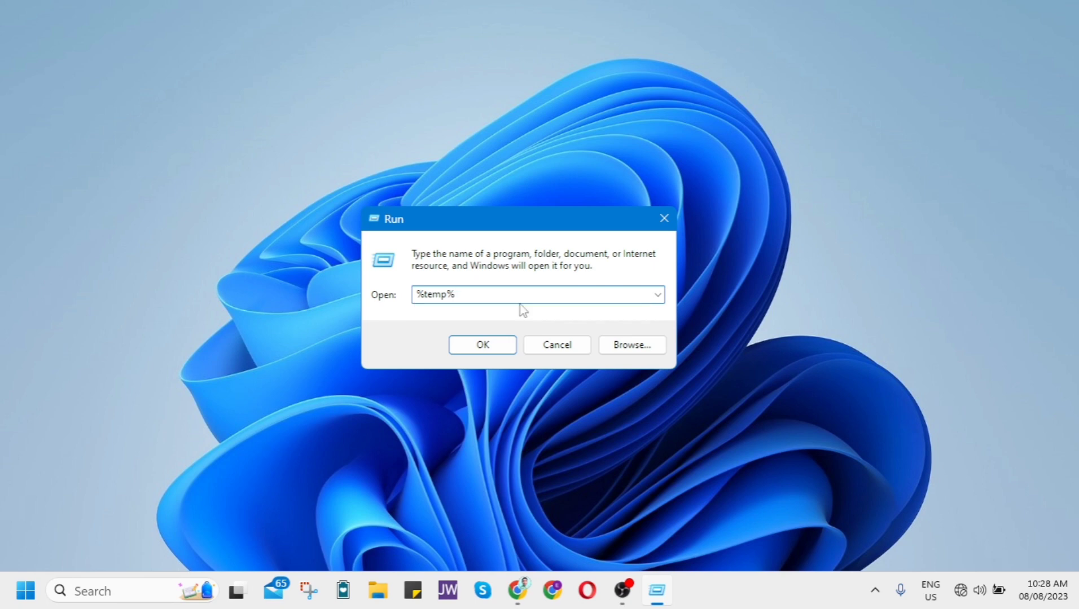
pyautogui.press('Return')
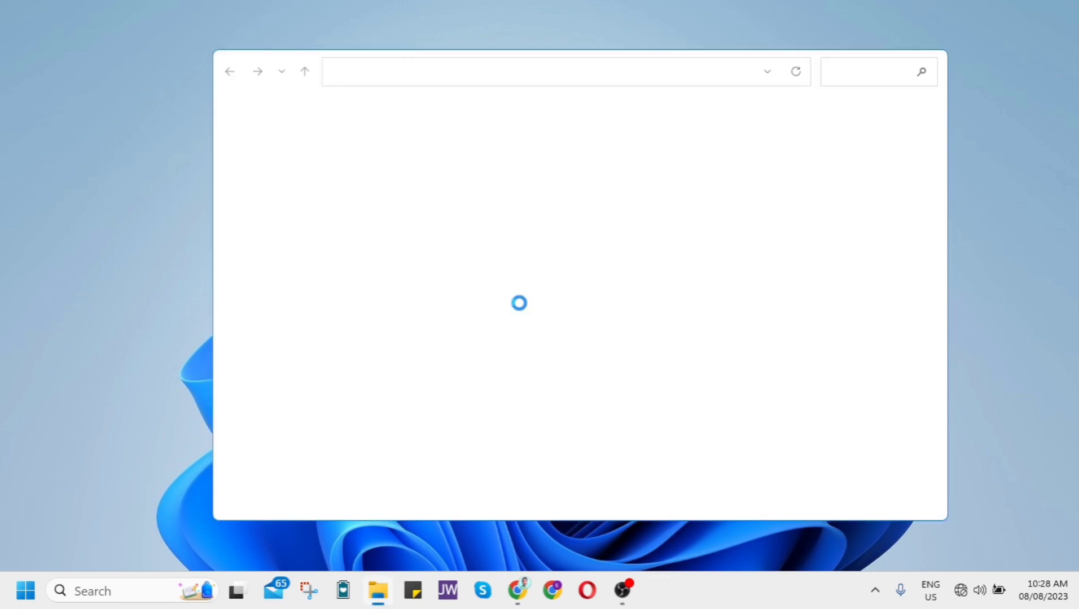
pyautogui.hotkey('ctrl', 'a')
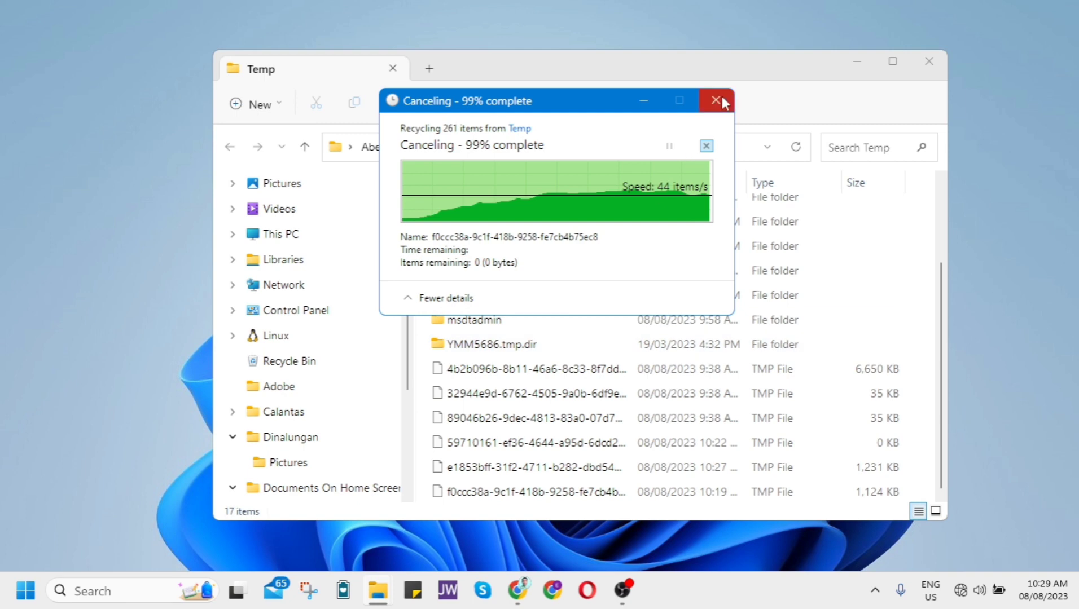
pyautogui.click(715, 101)
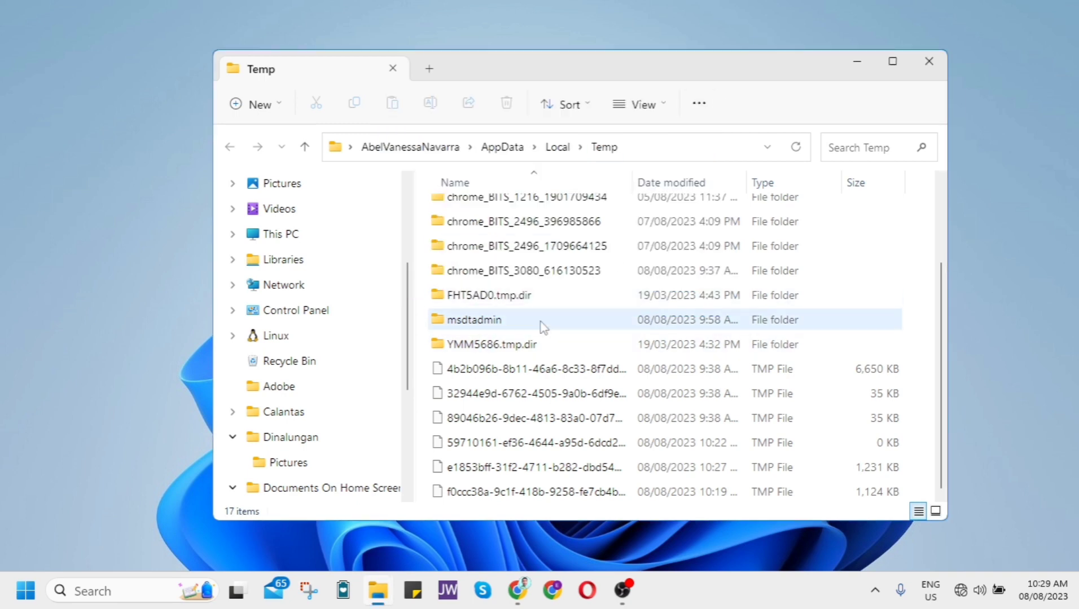
pyautogui.scroll(2, 538, 322)
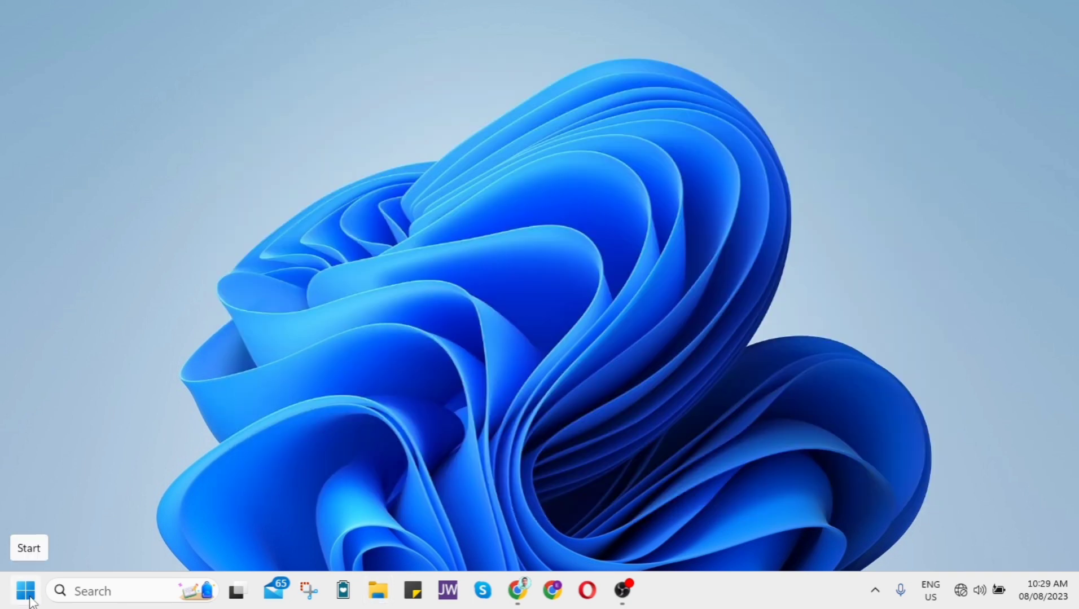
# Open the Windows Prefetch folder by running prefetch, and grant permanent access to the folder.
pyautogui.rightClick(30, 597)
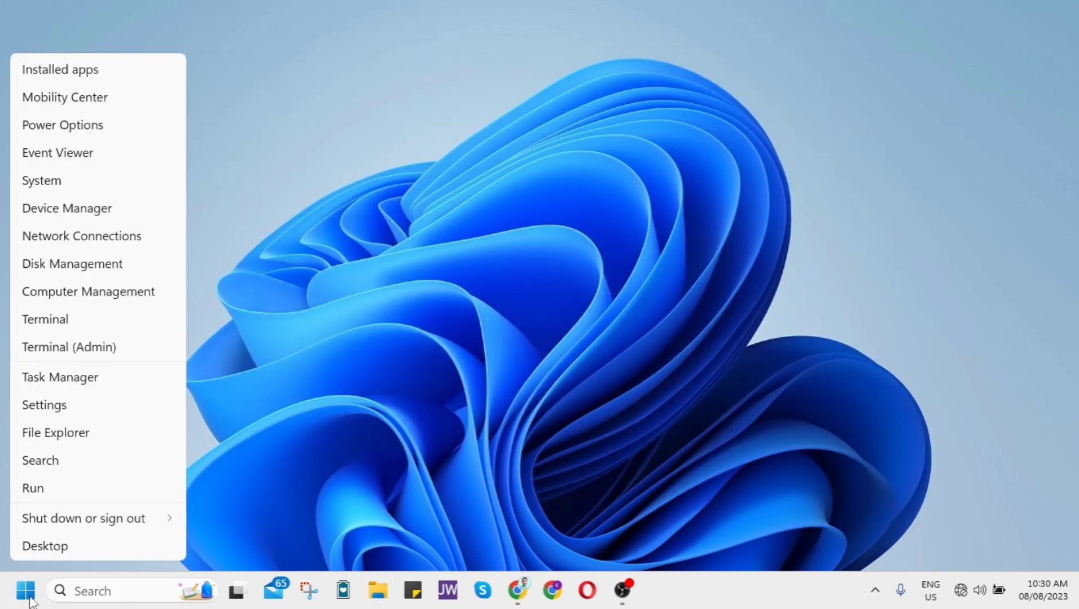
pyautogui.click(80, 488)
pyautogui.moveTo(215, 407); pyautogui.dragTo(564, 257)
pyautogui.write('p')
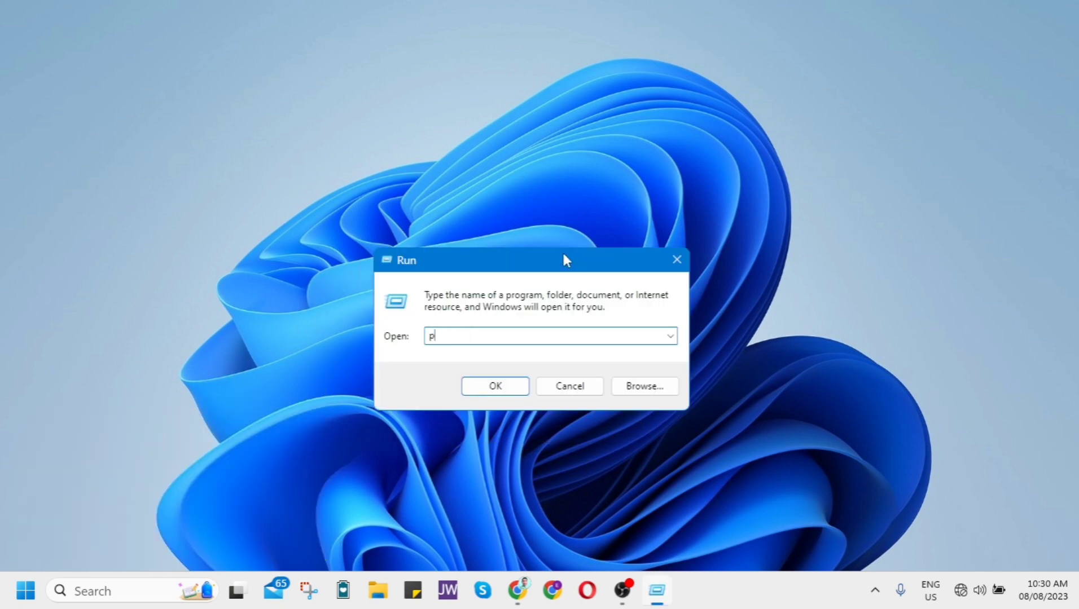
pyautogui.write('refetch')
pyautogui.press('Return')
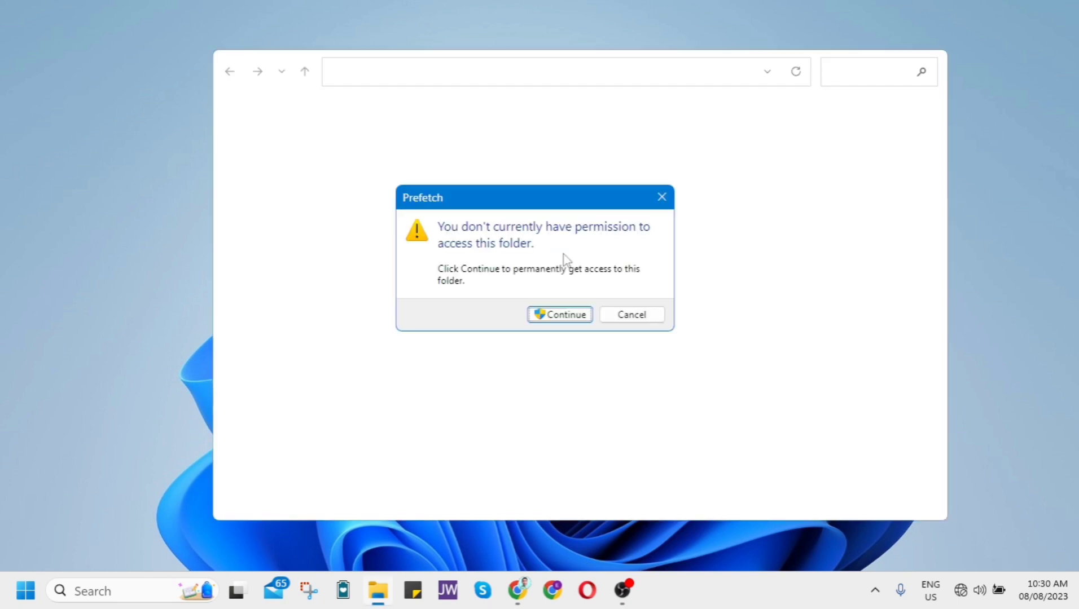
pyautogui.click(566, 315)
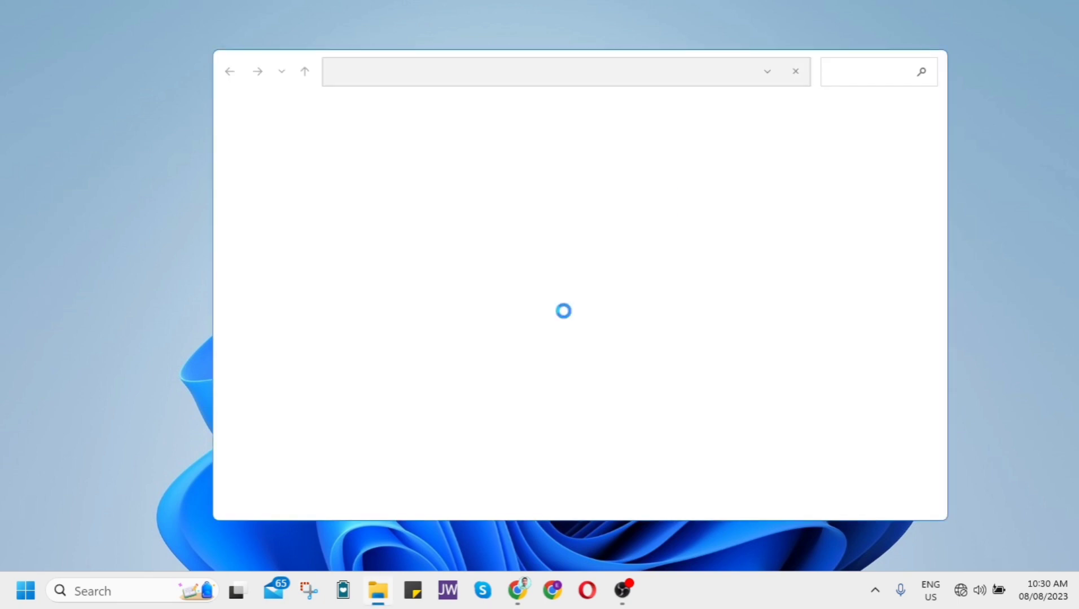
# Delete all files in the Prefetch folder and close its window.
pyautogui.hotkey('ctrl', 'a')
pyautogui.click(505, 106)
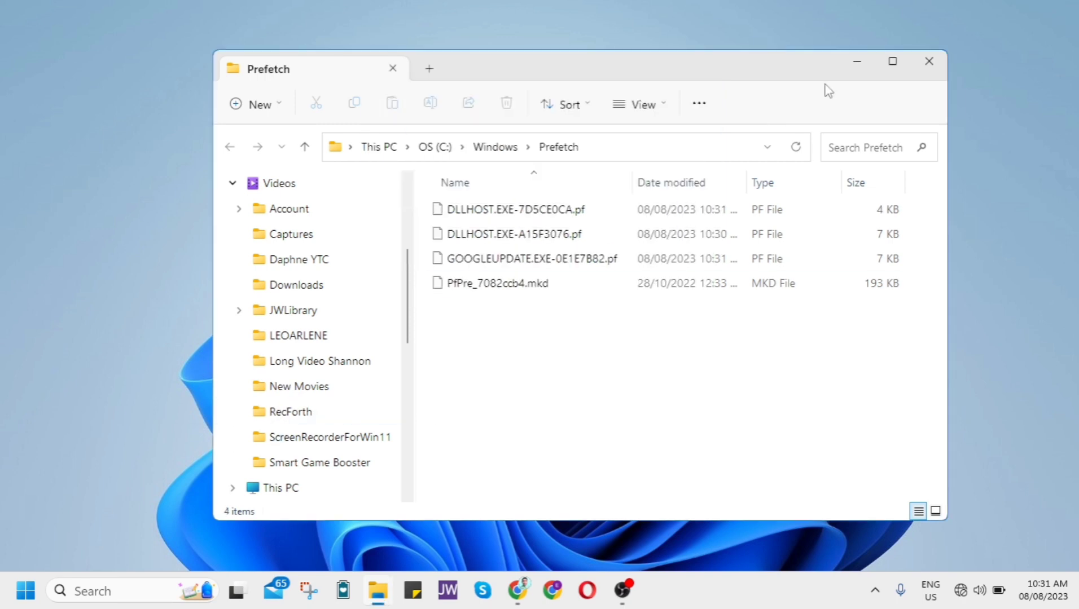
pyautogui.click(929, 61)
# Open Disk Cleanup for the C: drive by running cleanmgr.
pyautogui.rightClick(22, 590)
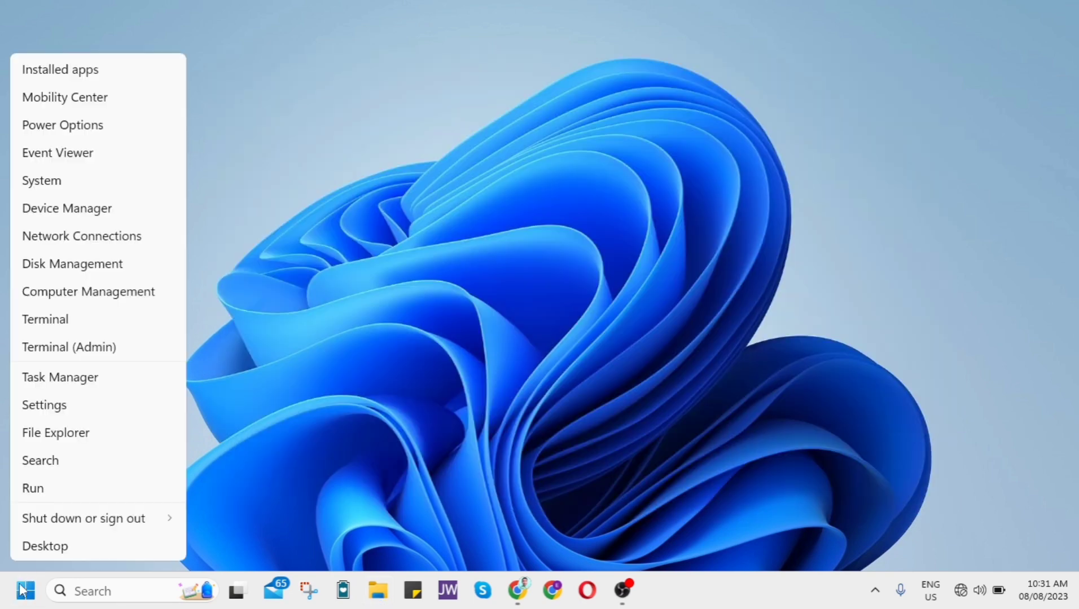
pyautogui.click(44, 495)
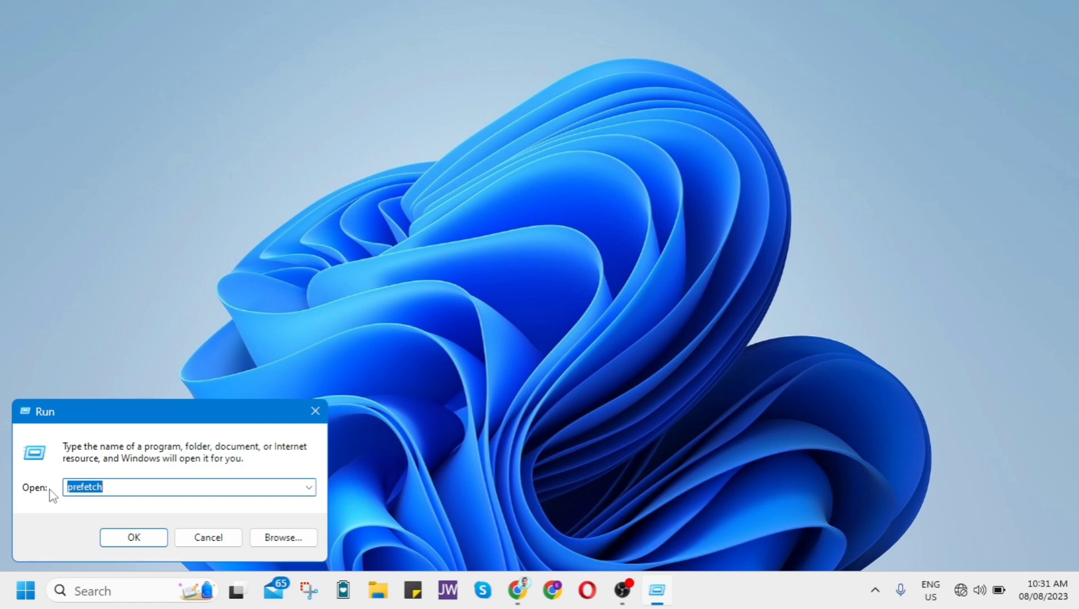
pyautogui.moveTo(187, 410); pyautogui.dragTo(570, 223)
pyautogui.write('clean')
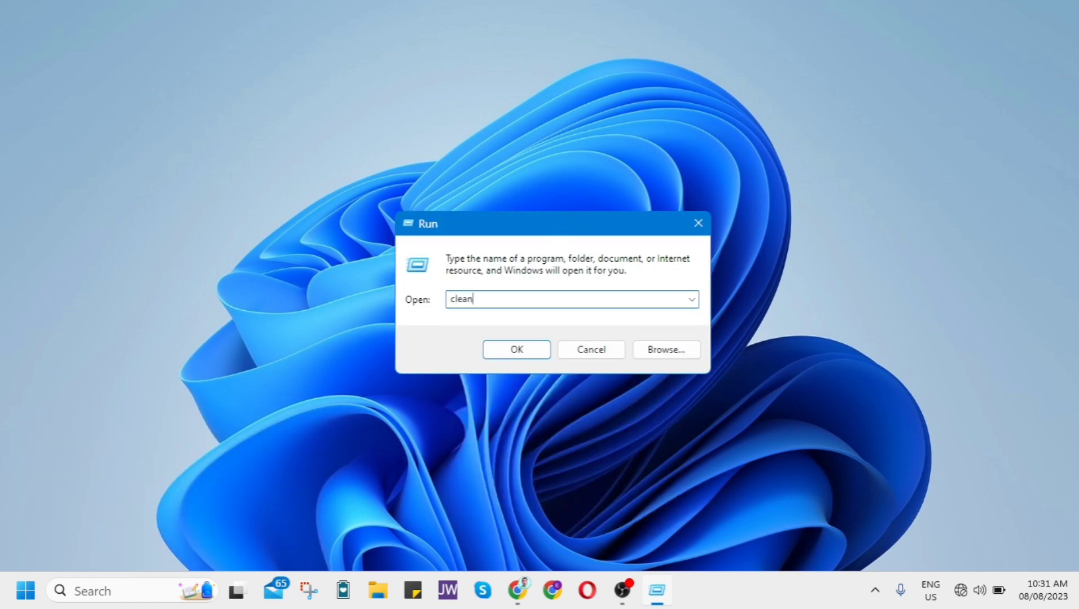
pyautogui.write('mgr')
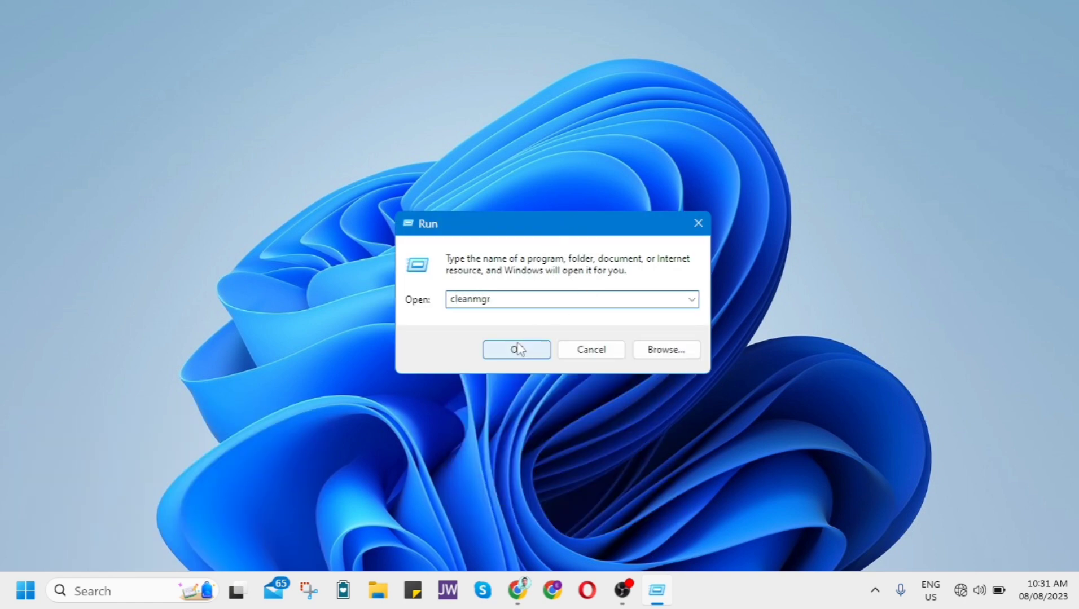
pyautogui.press('Return')
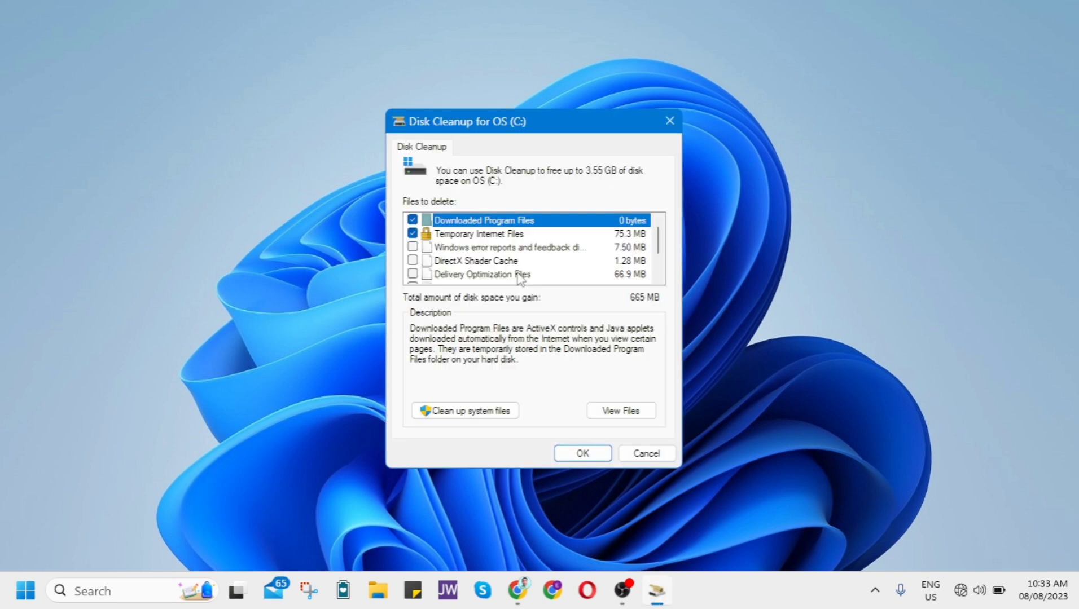
# Permanently delete the preselected Disk Cleanup categories, including Downloaded Program Files, Temporary Internet Files and Thumbnails, from the C: drive.
pyautogui.scroll(-1, 520, 277)
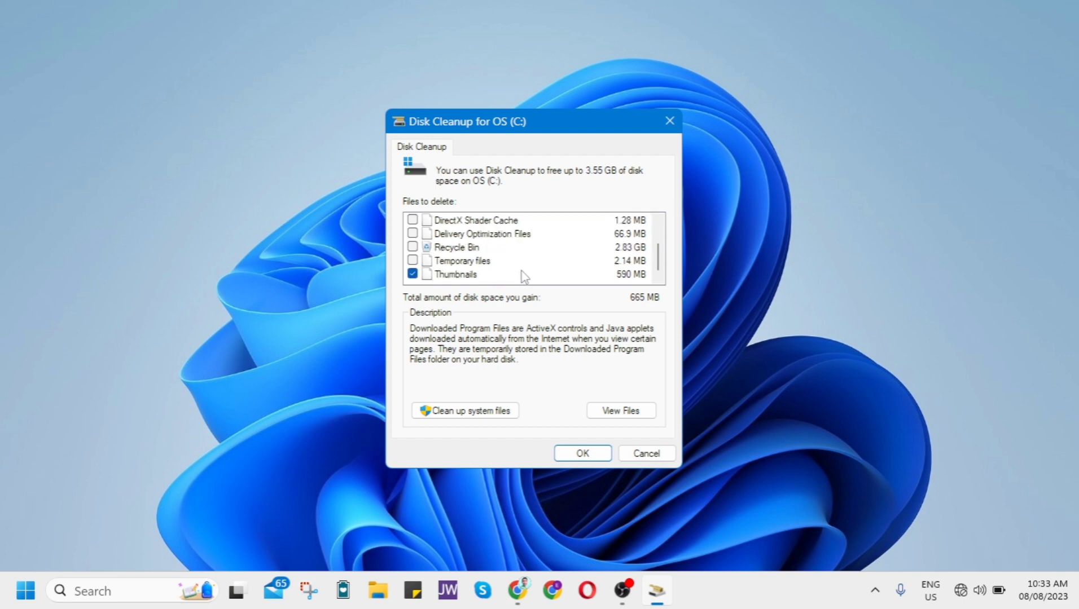
pyautogui.click(579, 456)
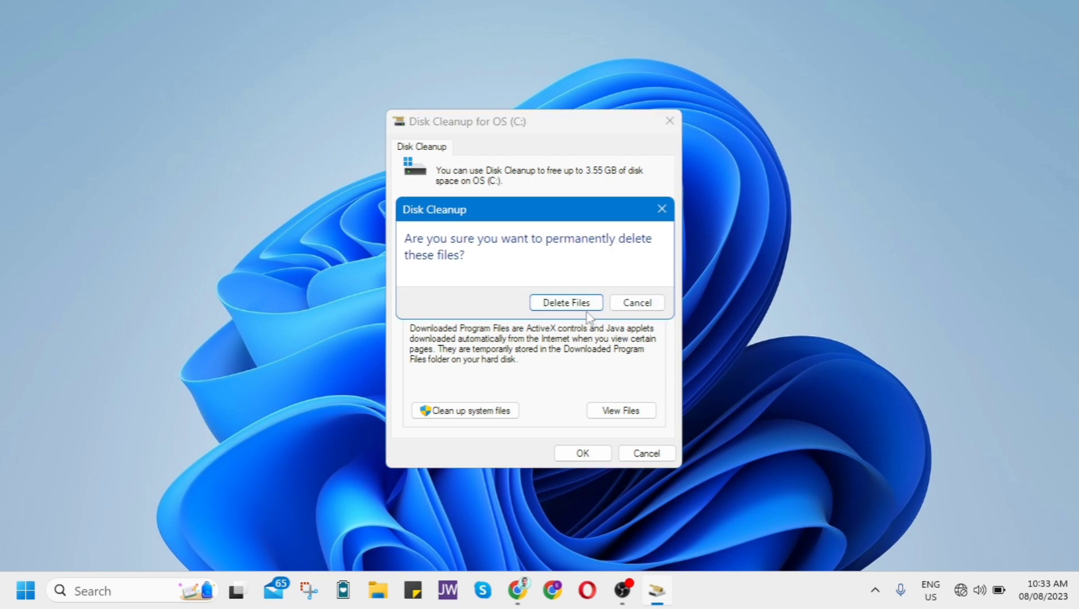
pyautogui.click(584, 310)
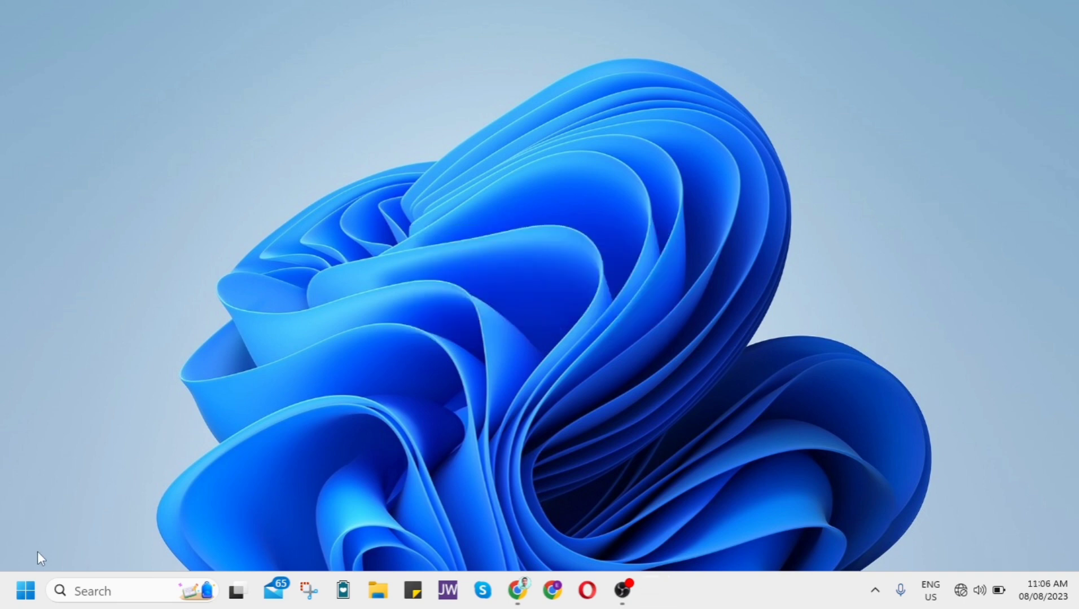
# Open the Services console by running services.msc.
pyautogui.rightClick(25, 590)
pyautogui.click(44, 496)
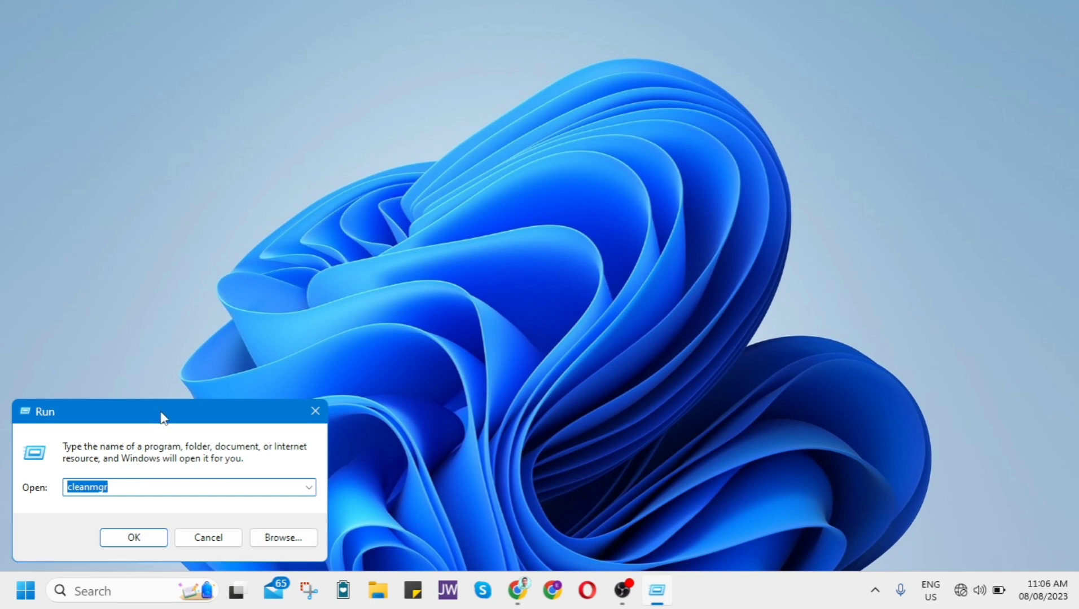
pyautogui.moveTo(162, 414); pyautogui.dragTo(568, 238)
pyautogui.write('services.msc')
pyautogui.press('Return')
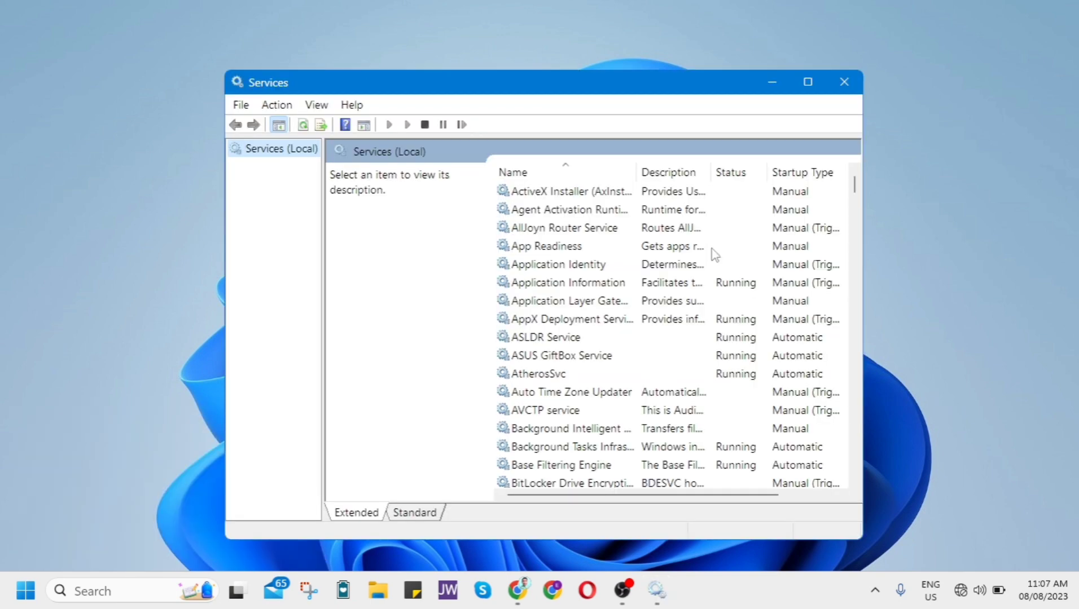
# Set the SysMain service's startup type to Disabled, apply the change, and close the Services console.
pyautogui.scroll(-3, 657, 337)
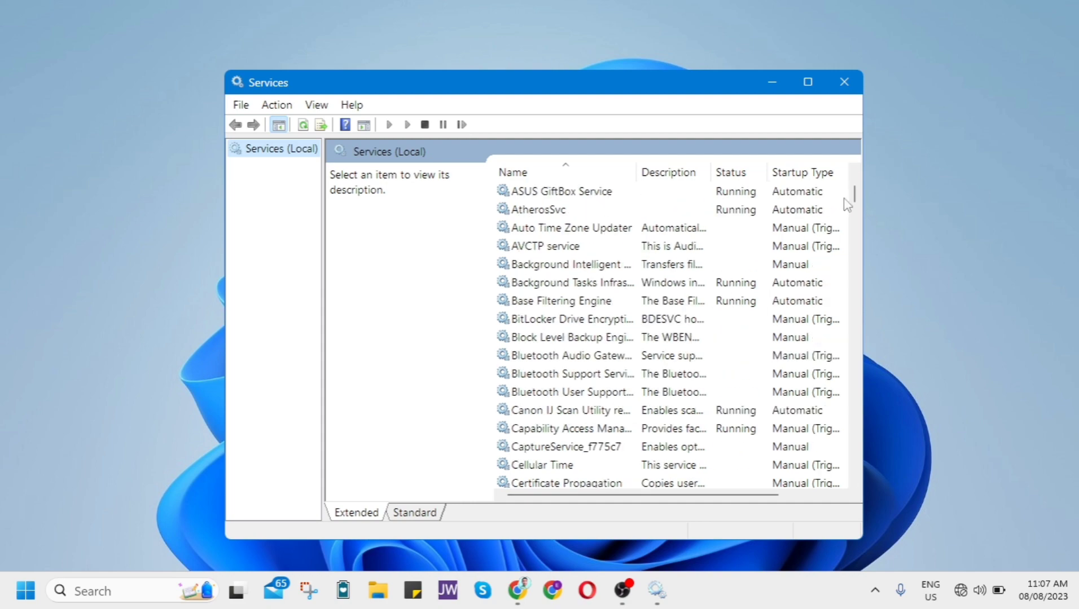
pyautogui.moveTo(855, 203); pyautogui.dragTo(839, 395)
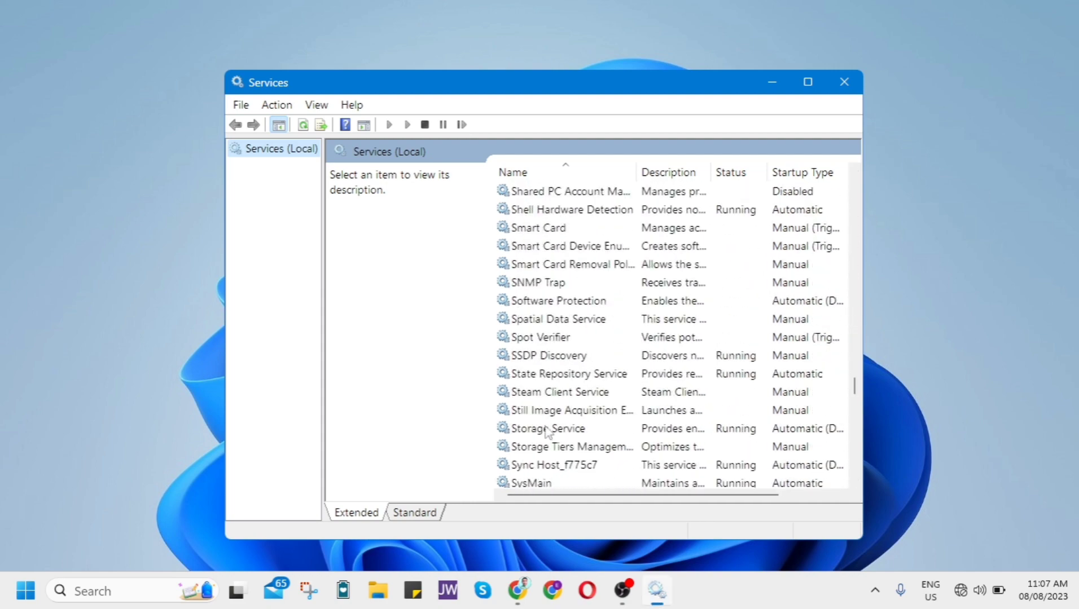
pyautogui.click(546, 483)
pyautogui.scroll(-4, 661, 418)
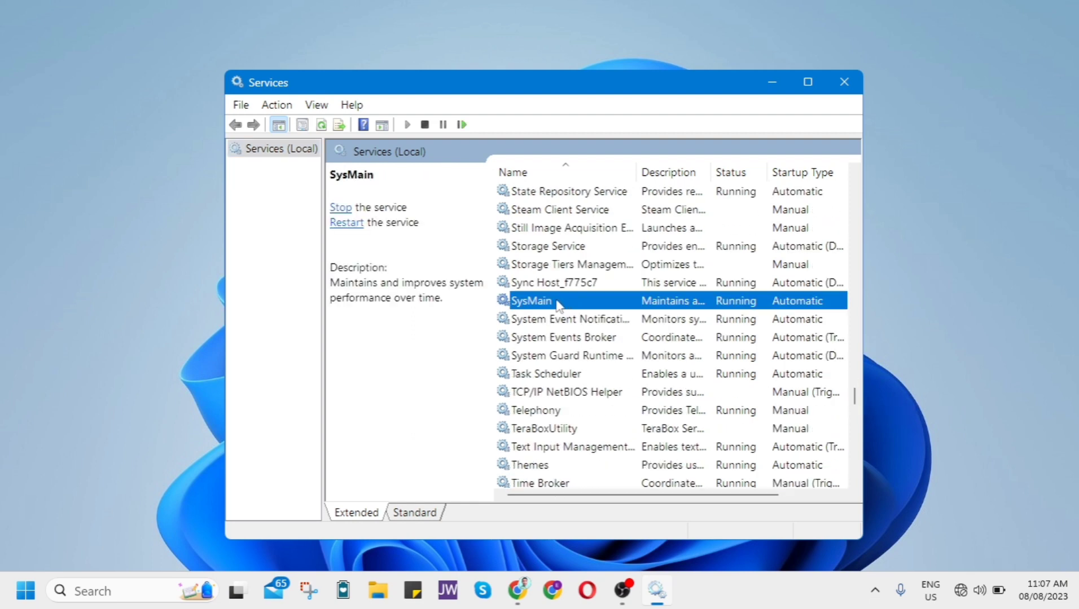
pyautogui.rightClick(557, 304)
pyautogui.click(607, 458)
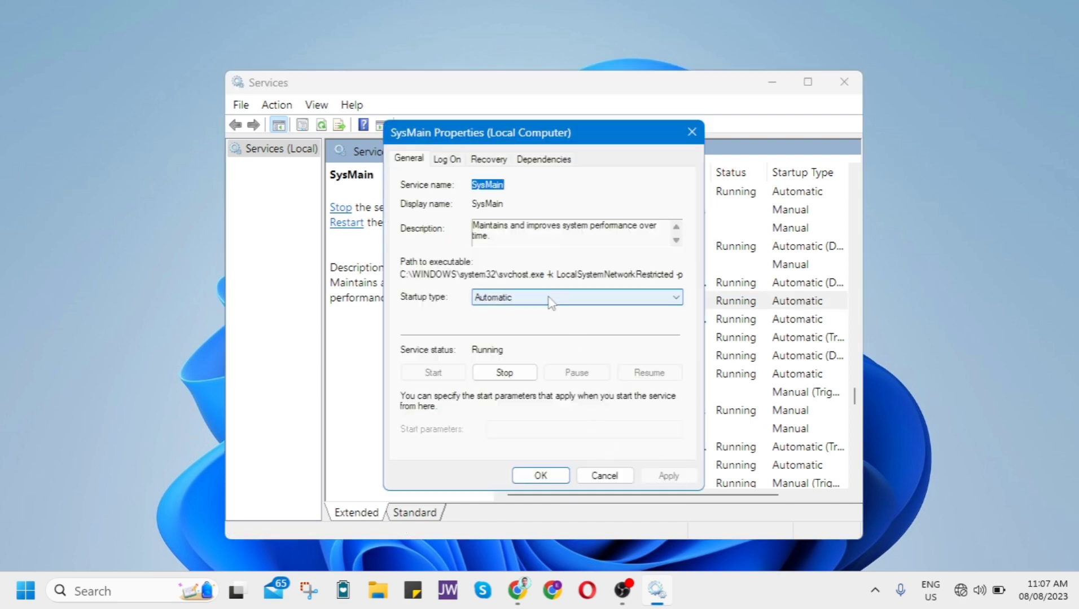
pyautogui.click(550, 302)
pyautogui.click(538, 343)
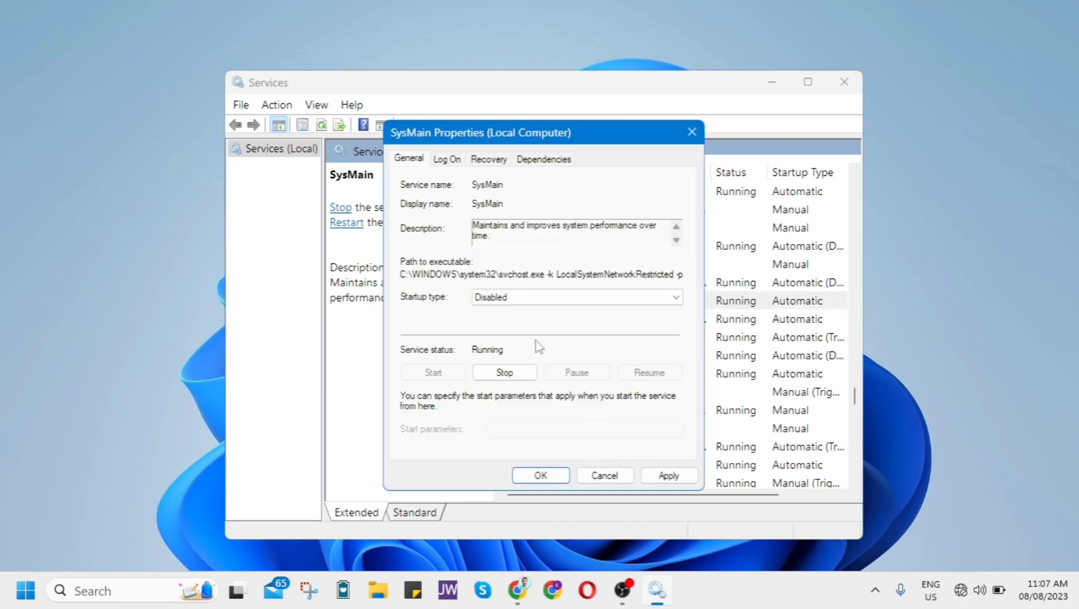
pyautogui.click(685, 477)
pyautogui.click(550, 480)
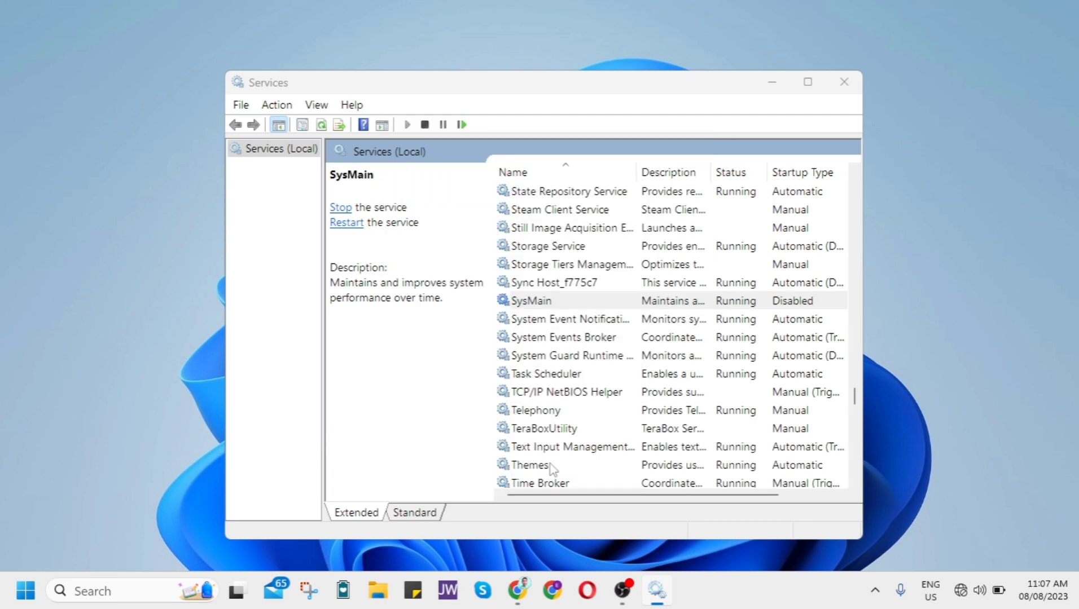
pyautogui.click(853, 89)
pyautogui.rightClick(739, 94)
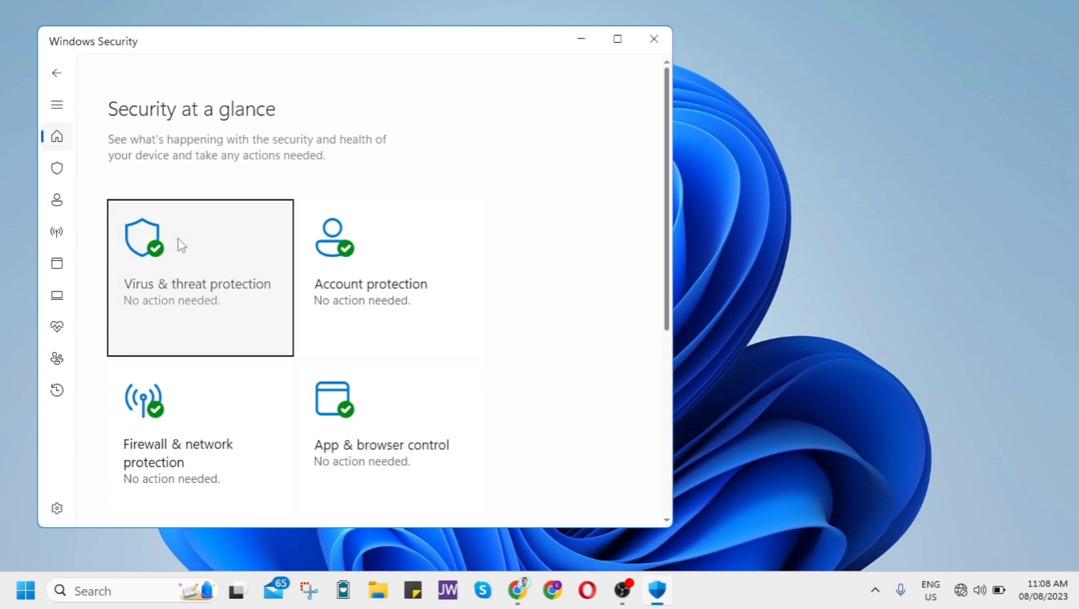
# Start a quick scan from Virus & threat protection in Windows Security.
pyautogui.click(182, 246)
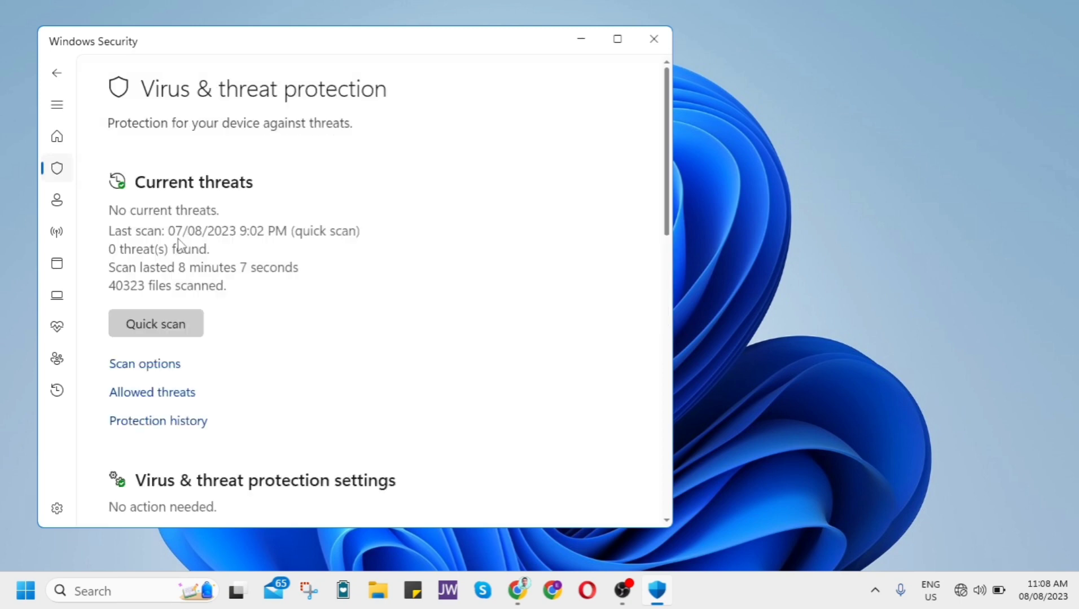
pyautogui.click(157, 333)
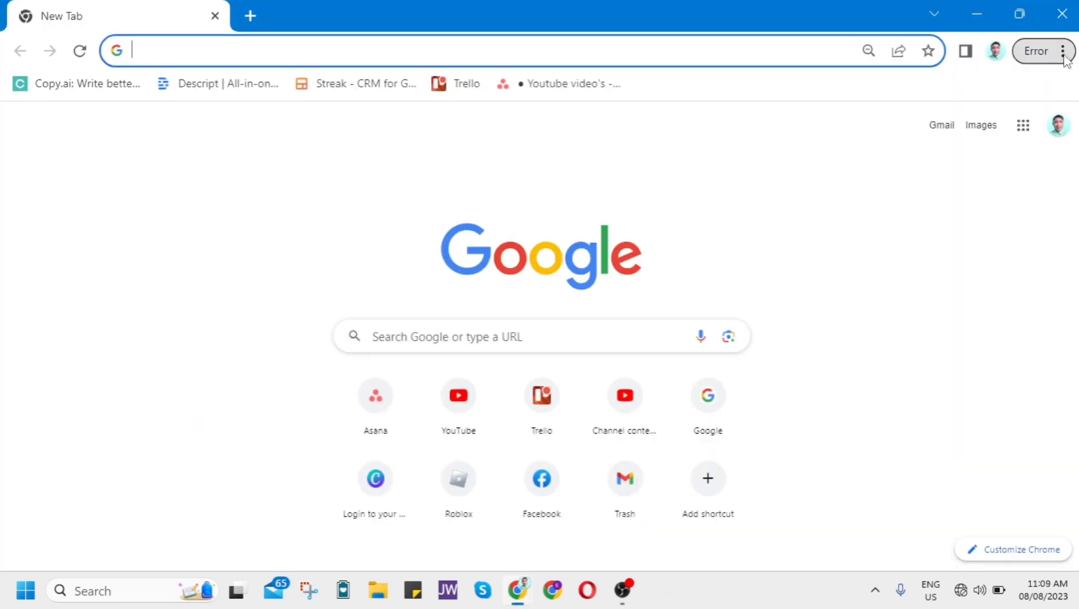
# In Chrome's settings, review what restoring settings to their original defaults would reset, and cancel the reset.
pyautogui.click(1064, 55)
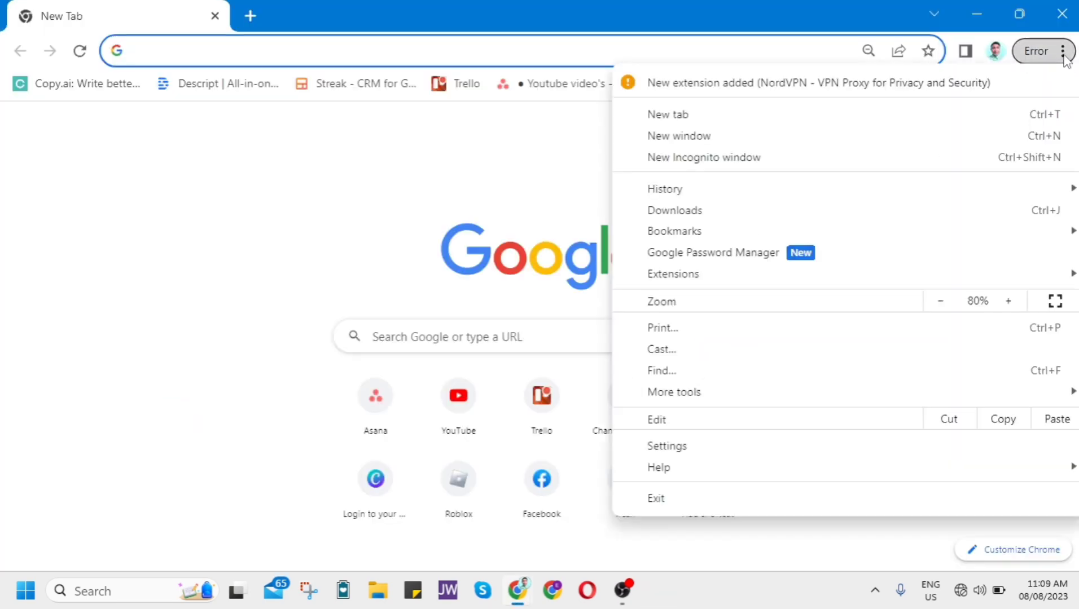
pyautogui.click(735, 457)
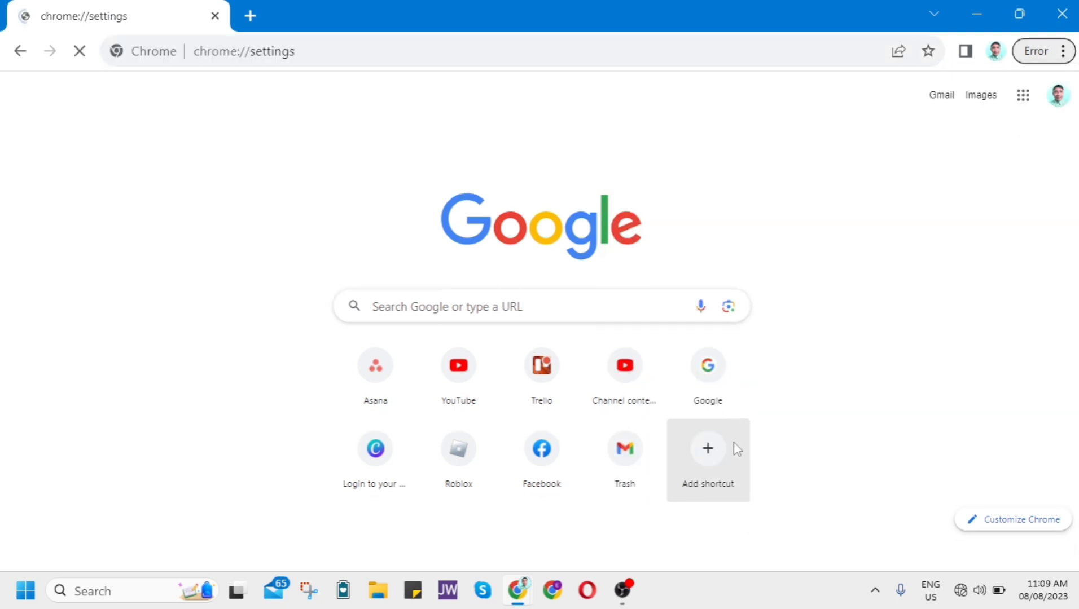
pyautogui.scroll(-3, 219, 301)
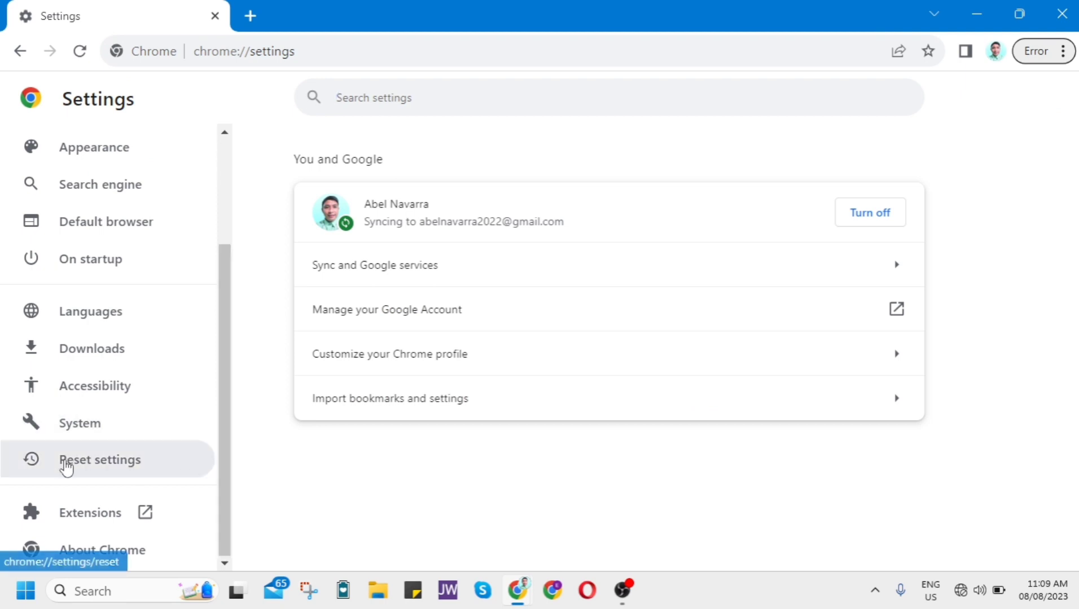
pyautogui.click(65, 464)
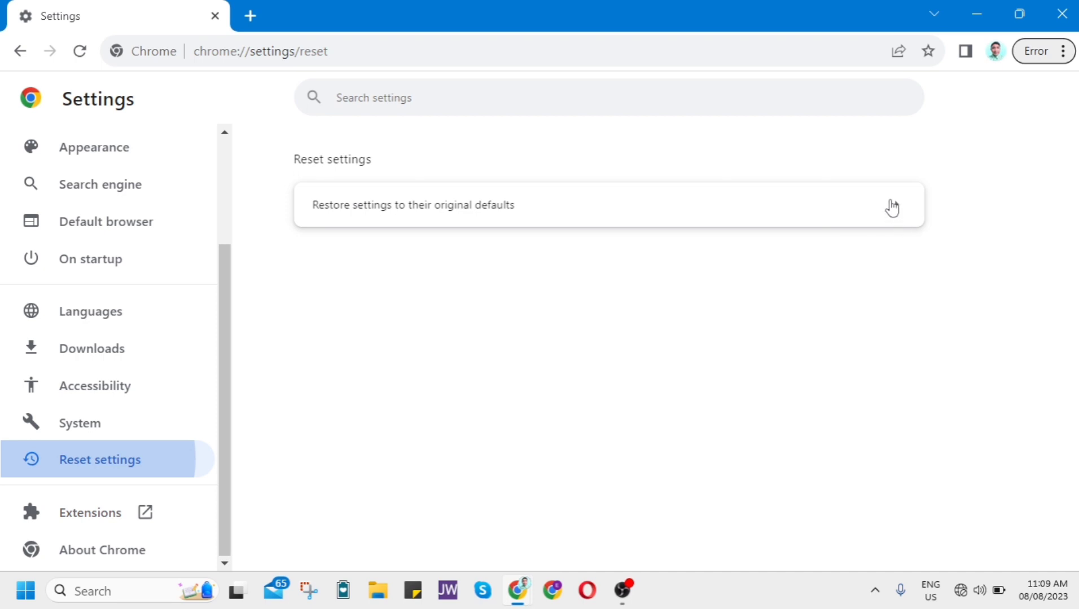
pyautogui.click(892, 206)
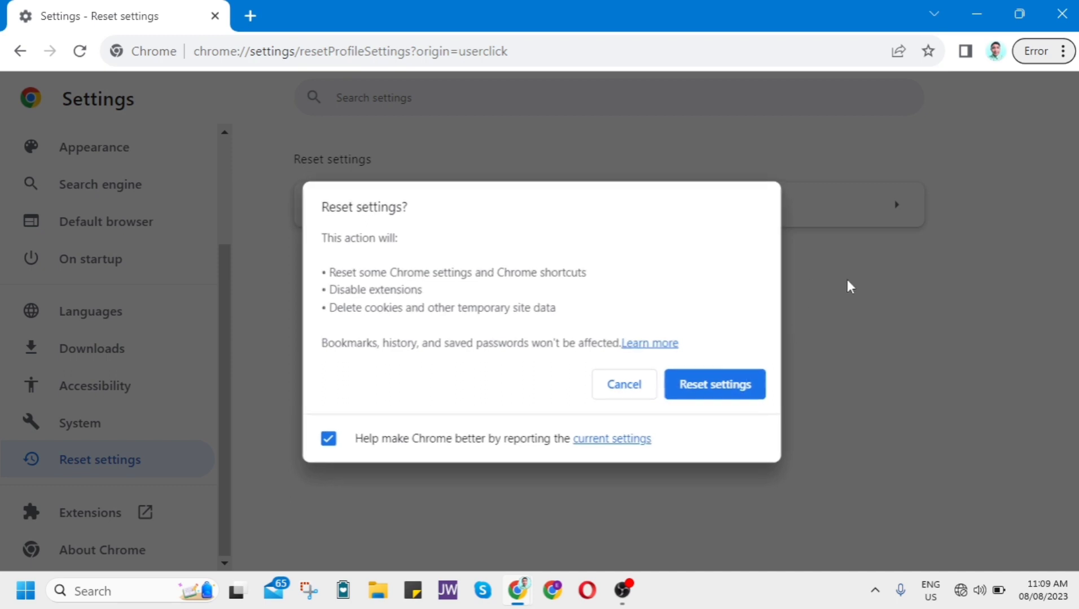
pyautogui.click(625, 388)
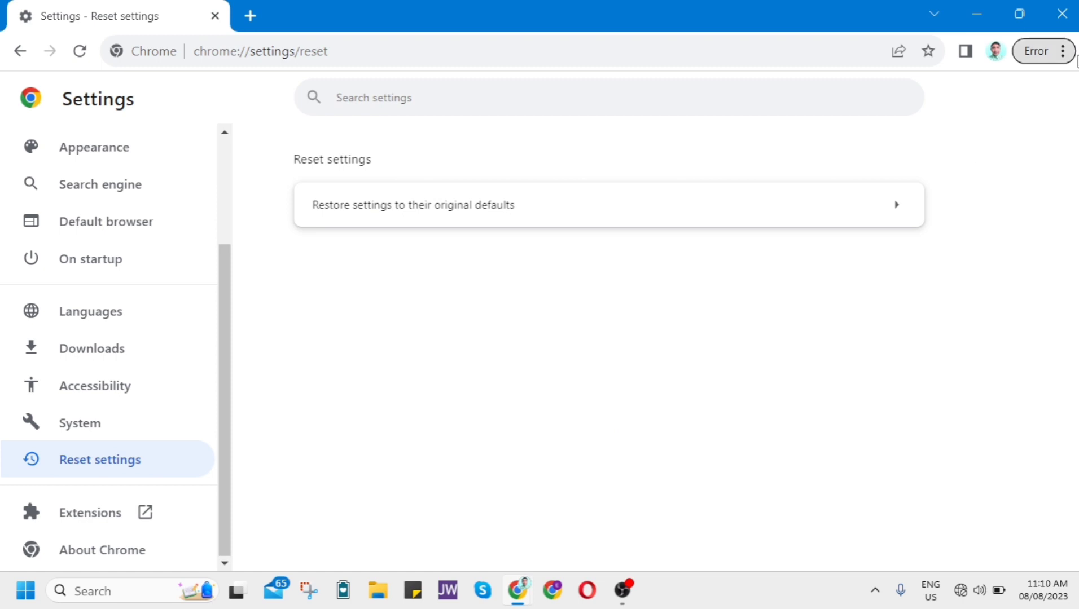
# Open Chrome's extension management page and review the installed extensions.
pyautogui.click(1062, 51)
pyautogui.moveTo(795, 279)
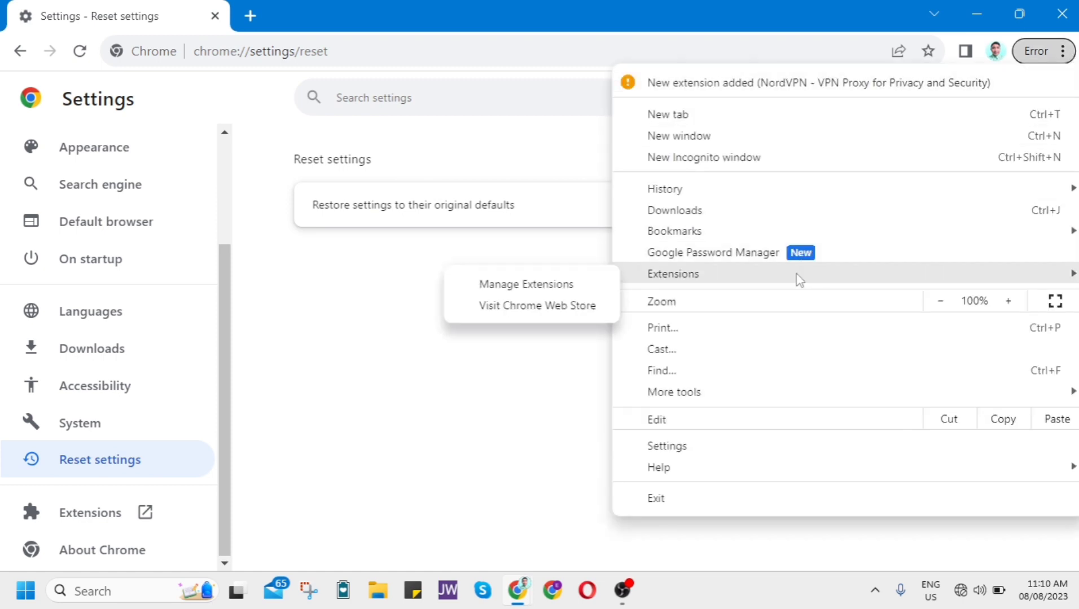
pyautogui.click(497, 288)
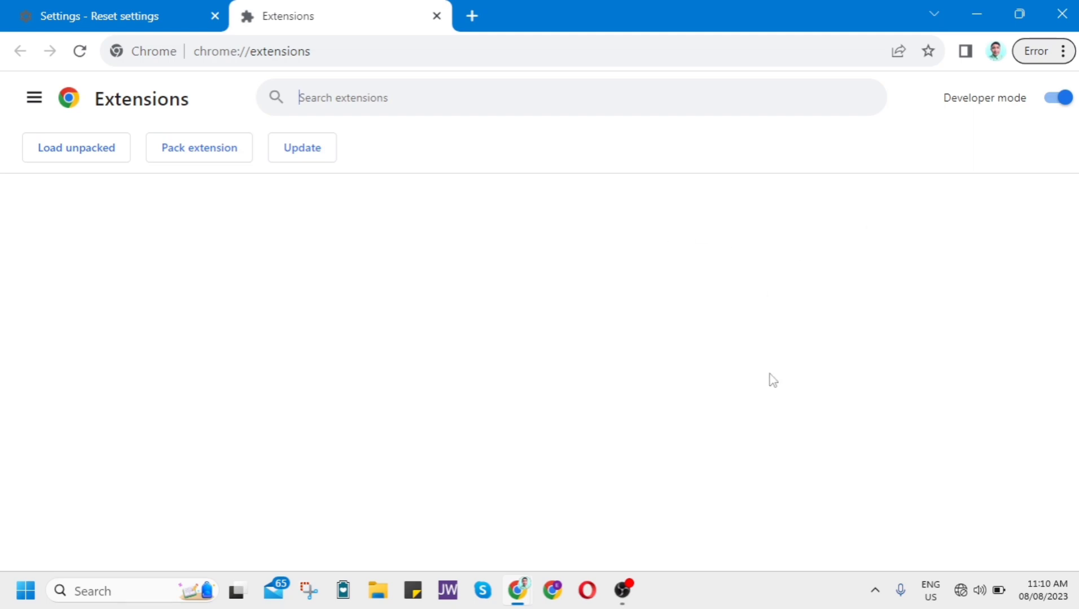
pyautogui.scroll(-2, 588, 399)
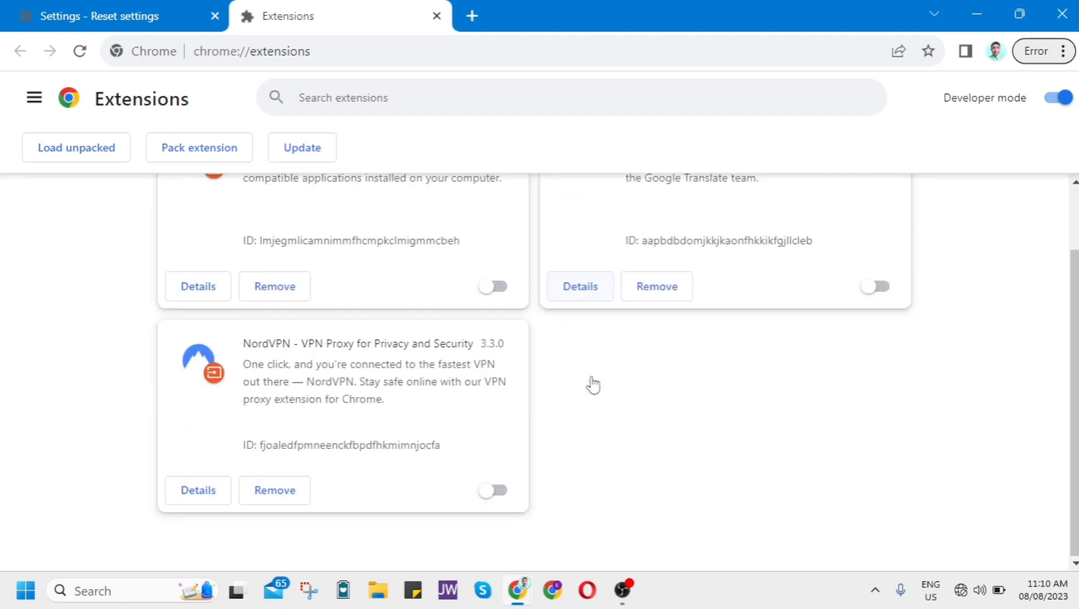
pyautogui.scroll(1, 592, 385)
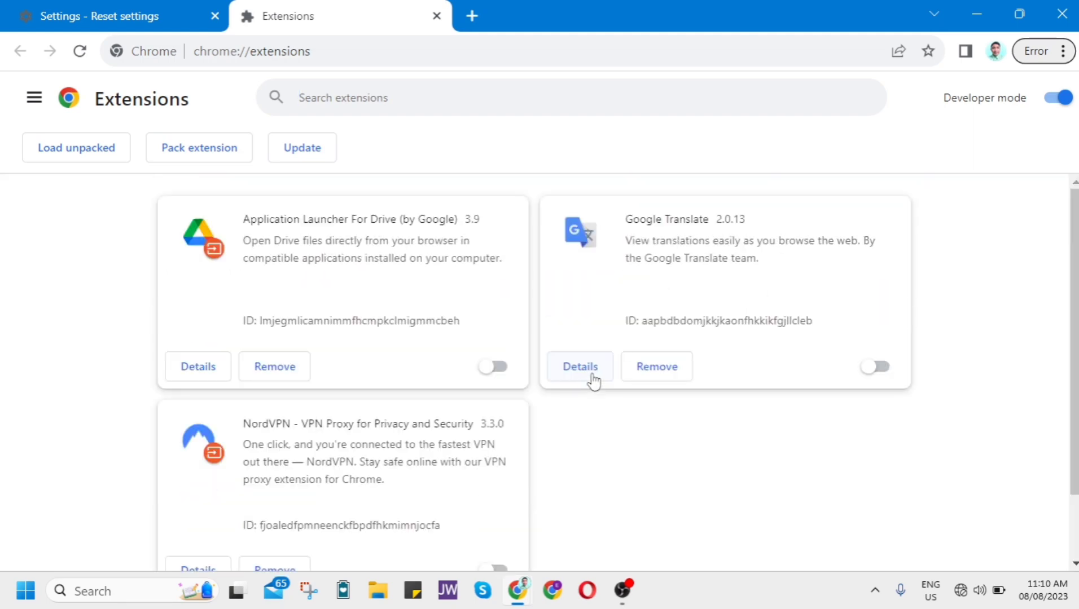
# Open the Windows Update page in Windows Settings.
pyautogui.click(138, 590)
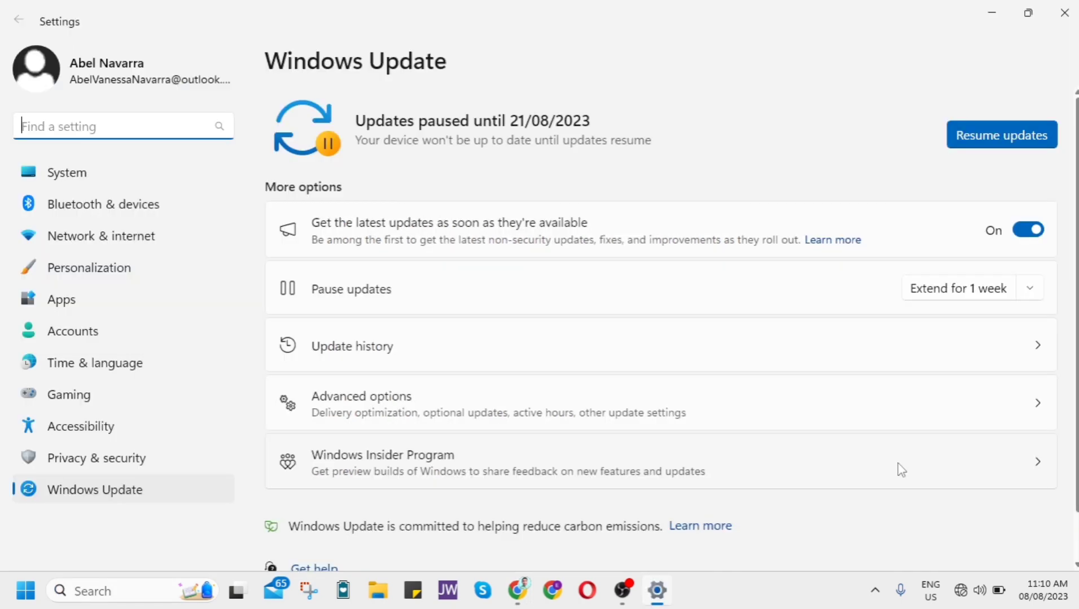